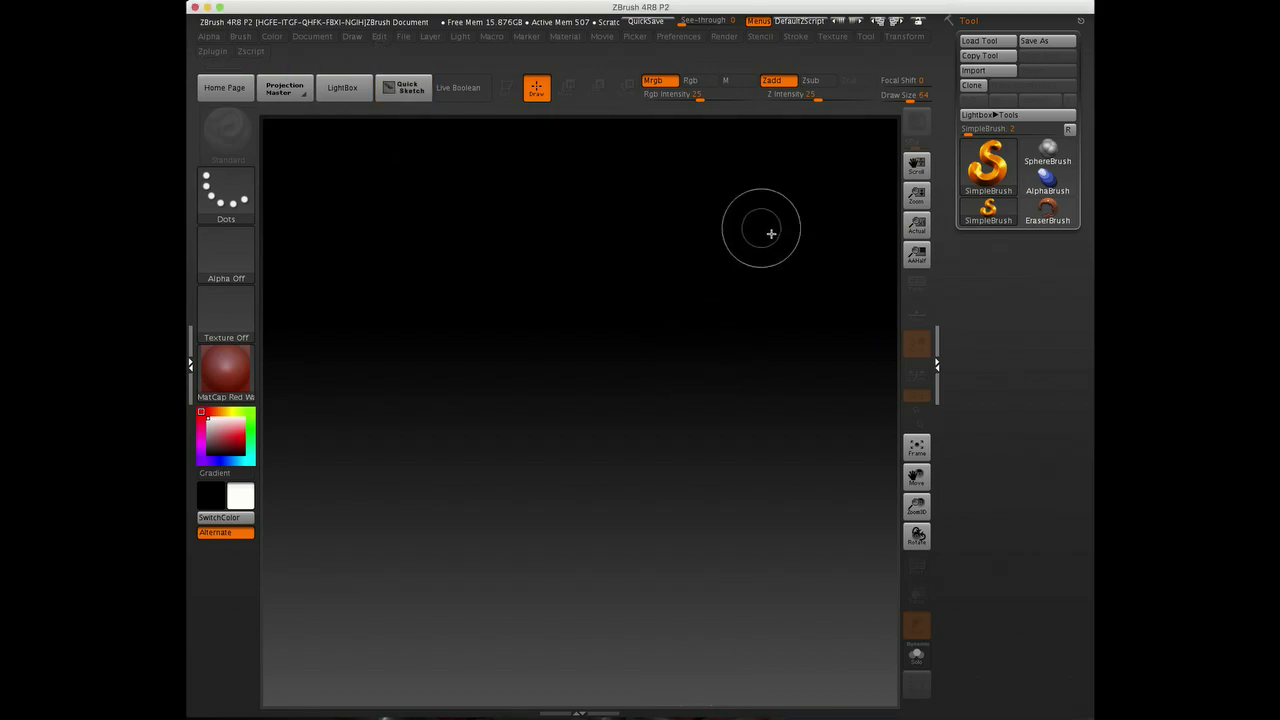
Paint red box strokes across the empty canvas, densest in the centre
left_click_drag(579, 451, 380, 289)
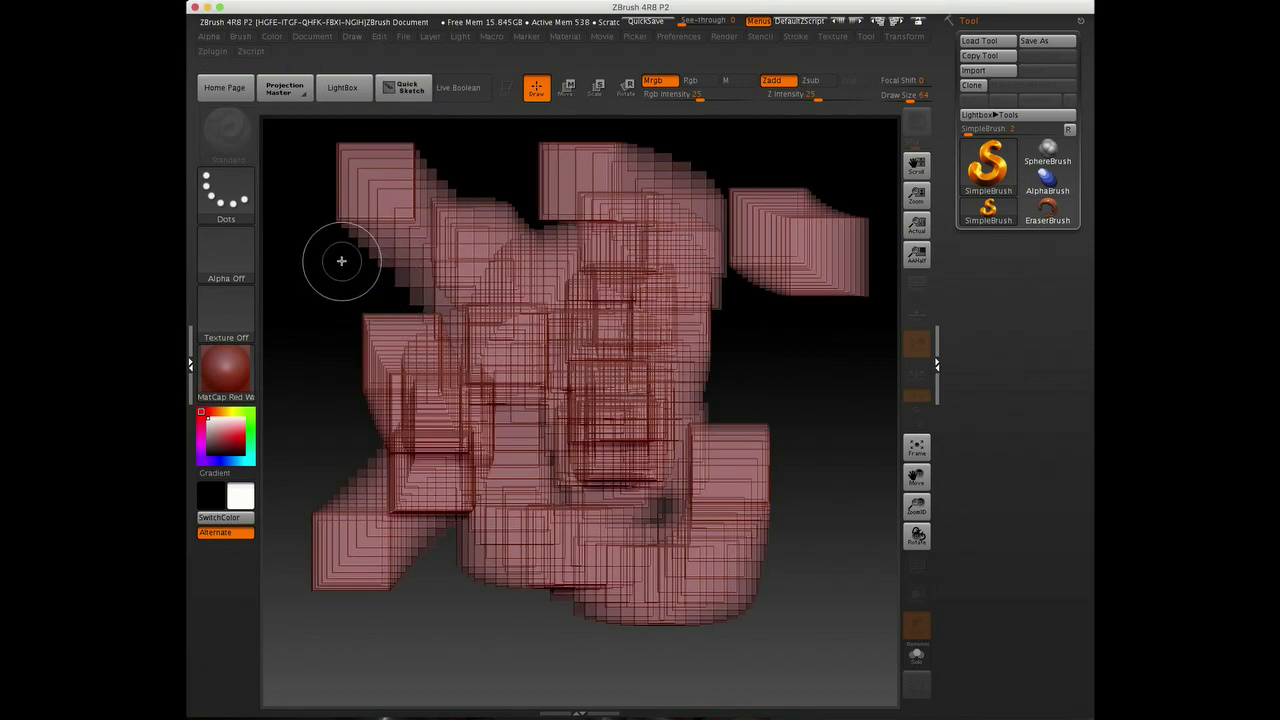
mouse_move(327, 244)
left_mouse_down()
mouse_move(605, 227)
mouse_move(820, 262)
left_mouse_up()
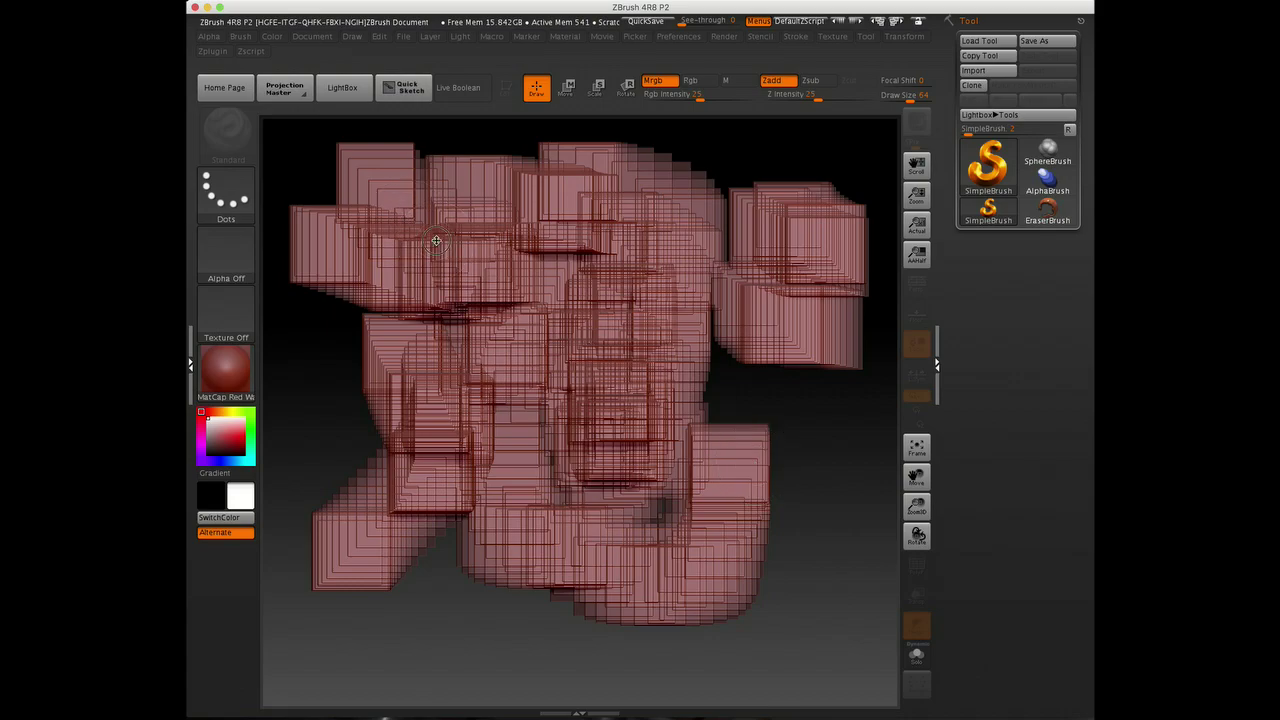
left_click_drag(612, 213, 737, 440)
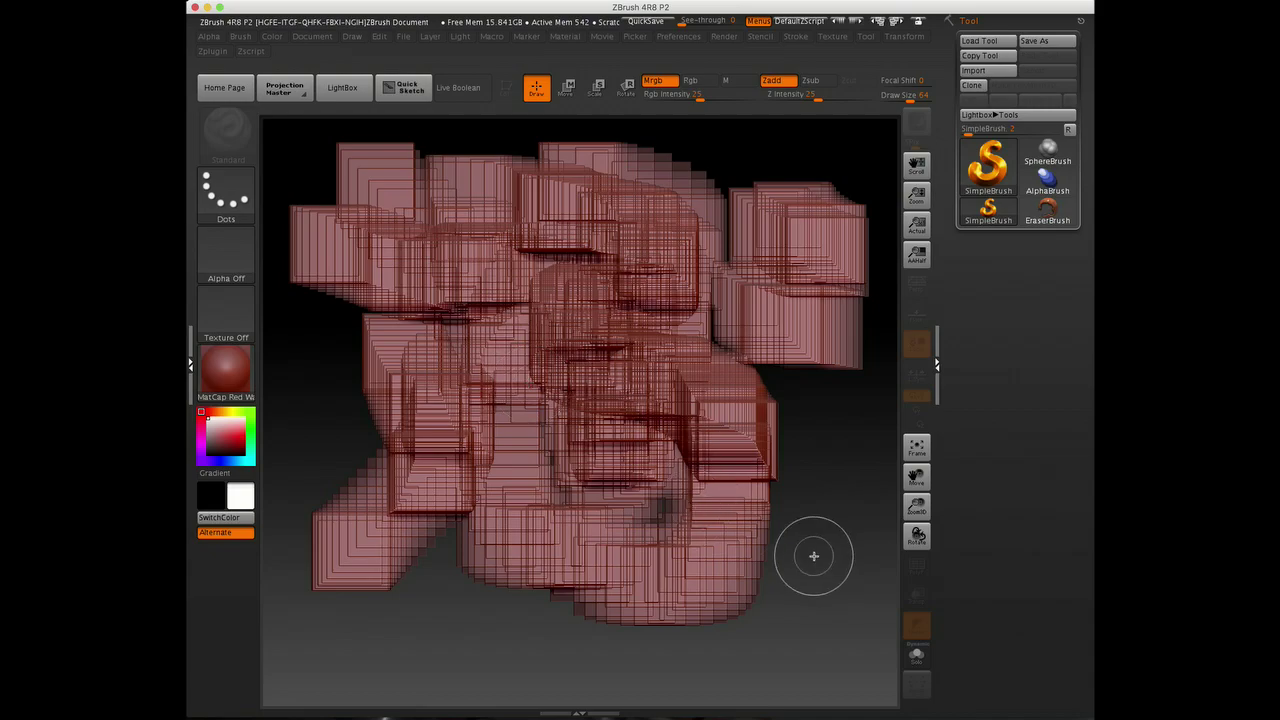
left_click_drag(814, 555, 810, 452)
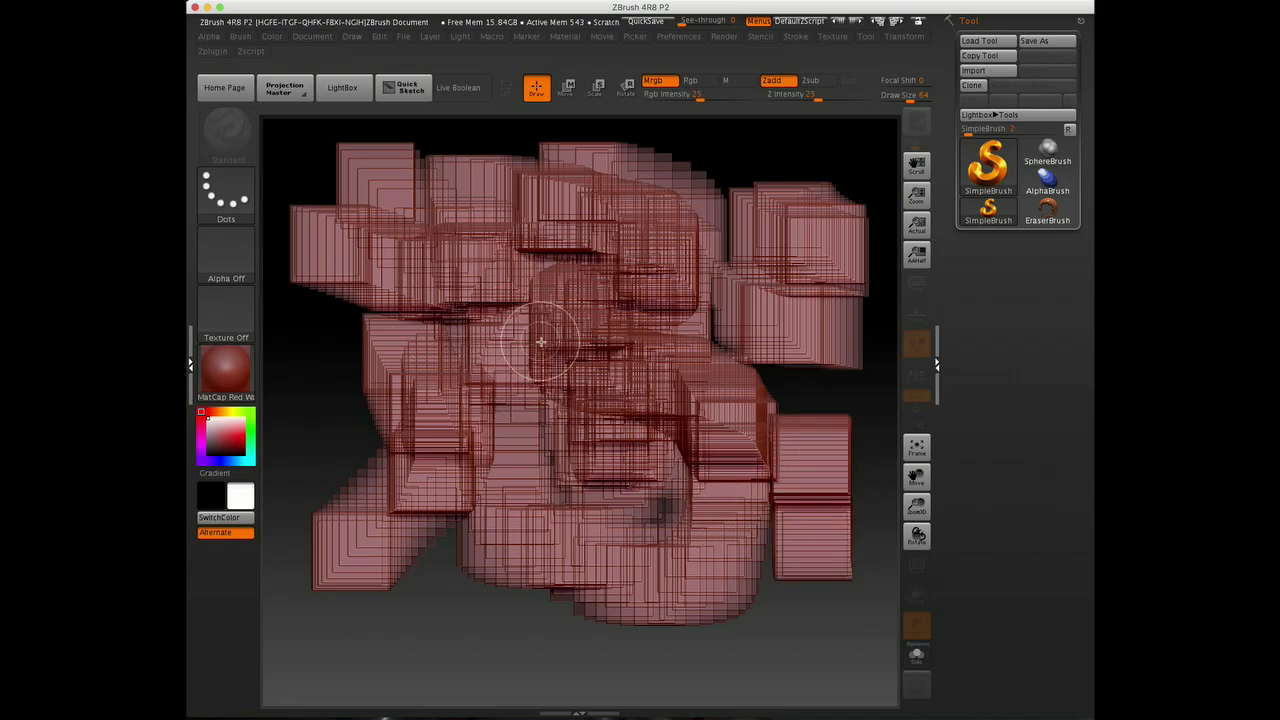
mouse_move(563, 343)
left_mouse_down()
mouse_move(594, 357)
mouse_move(566, 337)
left_mouse_up()
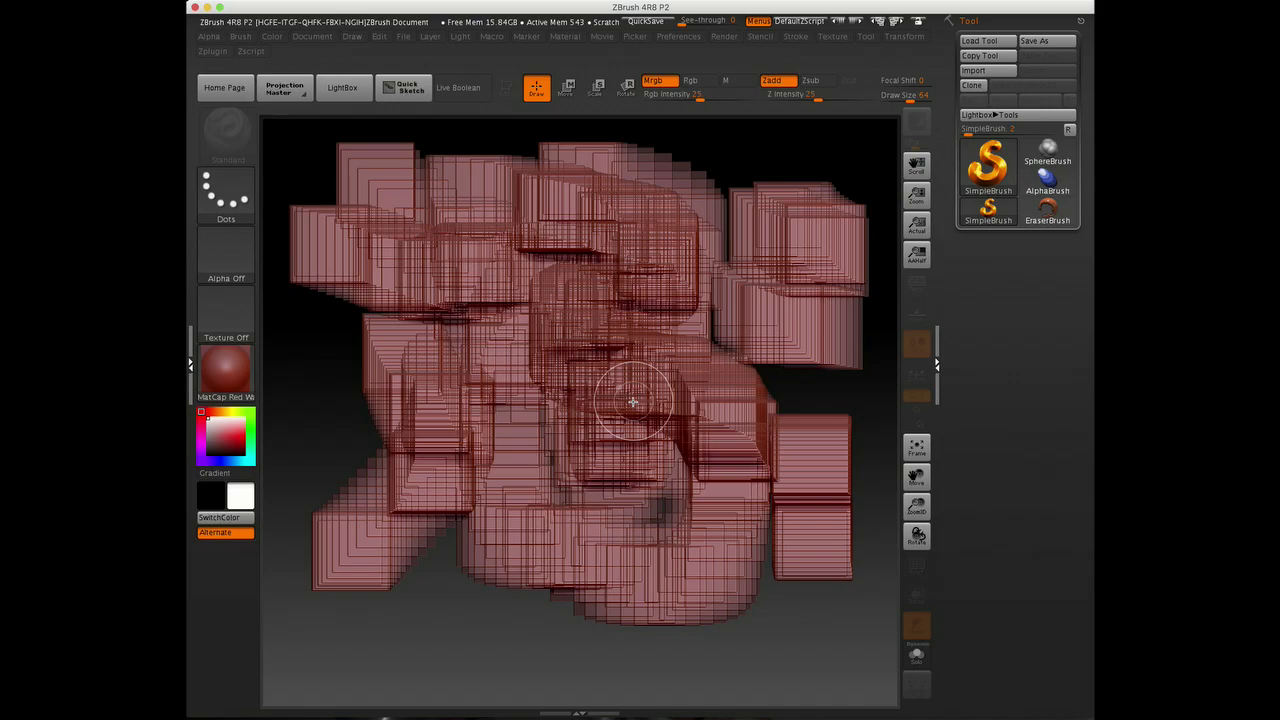
Clear all the box strokes from the canvas with Ctrl+N
key("b")
key("m")
key("t")
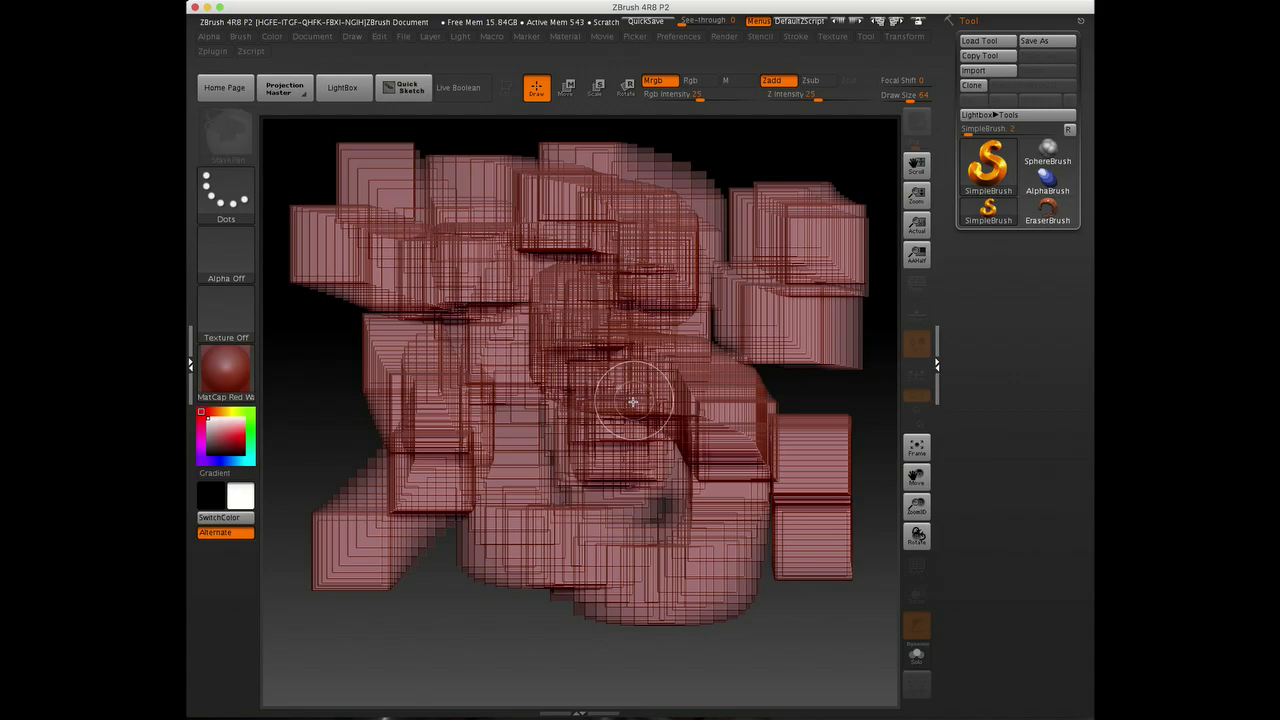
key("ctrl+n")
Enter the B-S-T and B-S-H brush shortcut sequences
key("b")
key("s")
key("t")
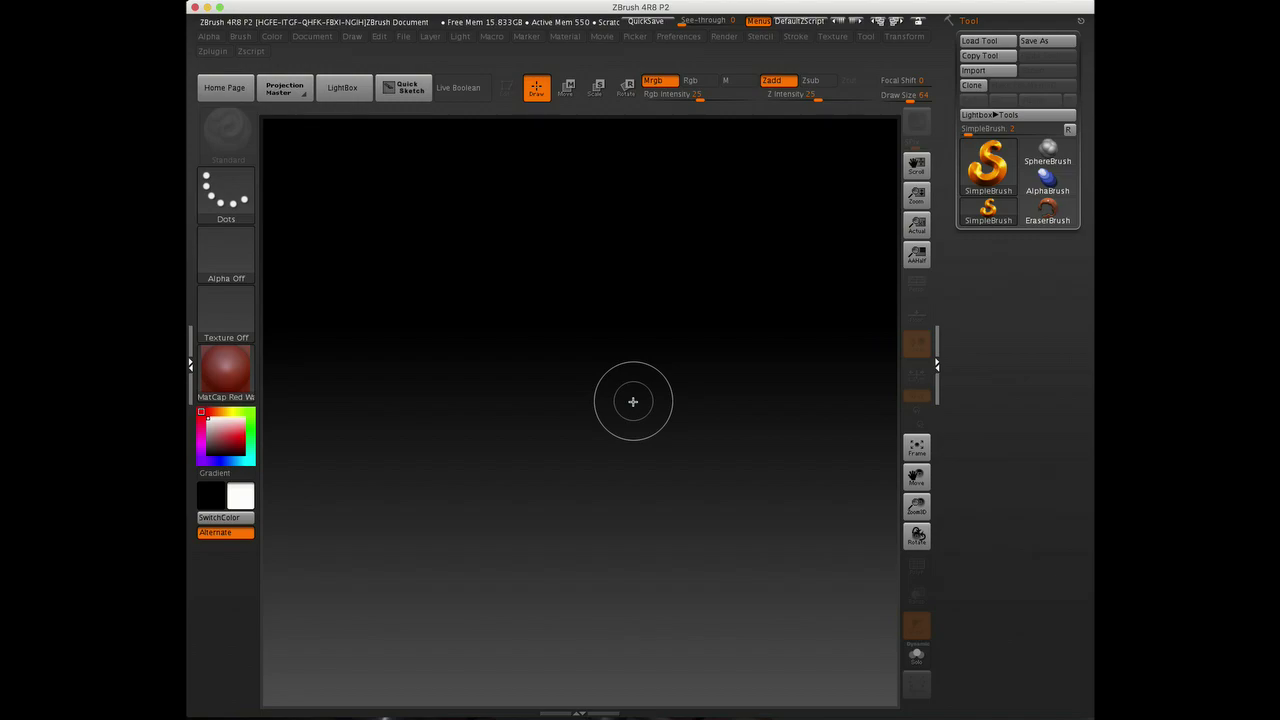
key("b")
key("s")
key("h")
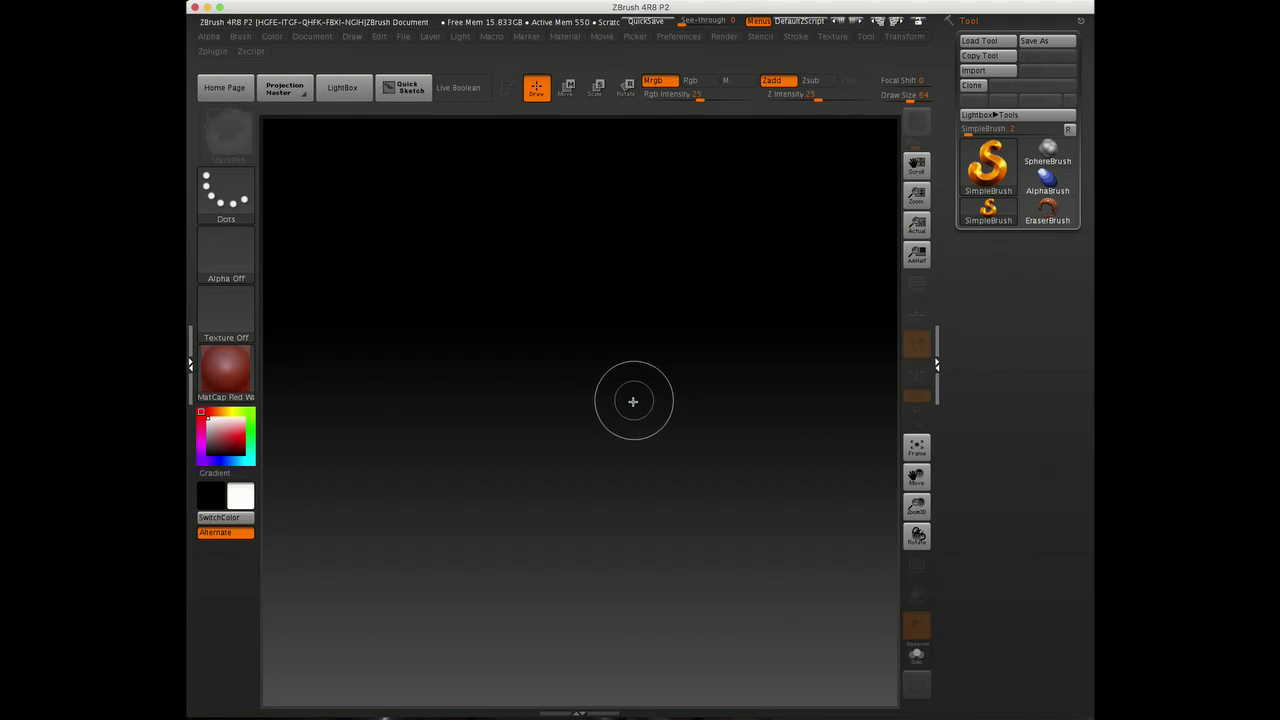
key("b")
key("s")
key("t")
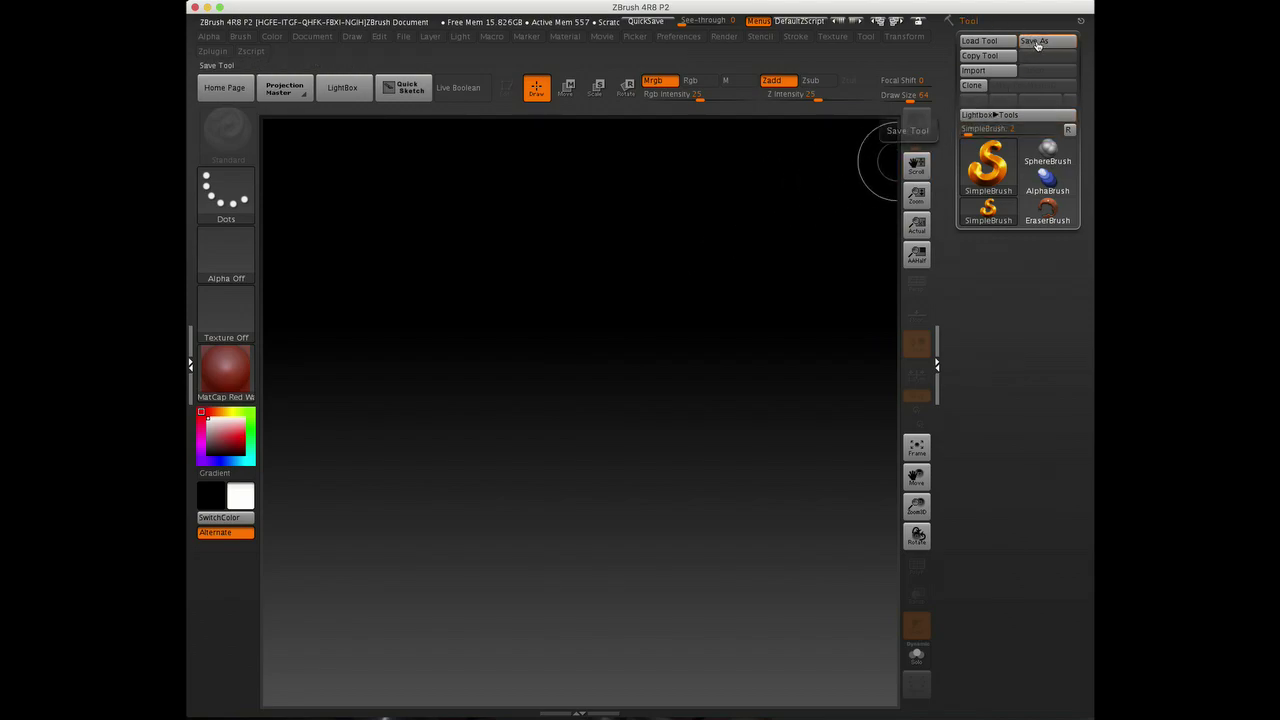
Check the document options, then make Sphere3D from 3D Meshes the current tool
left_click(320, 38)
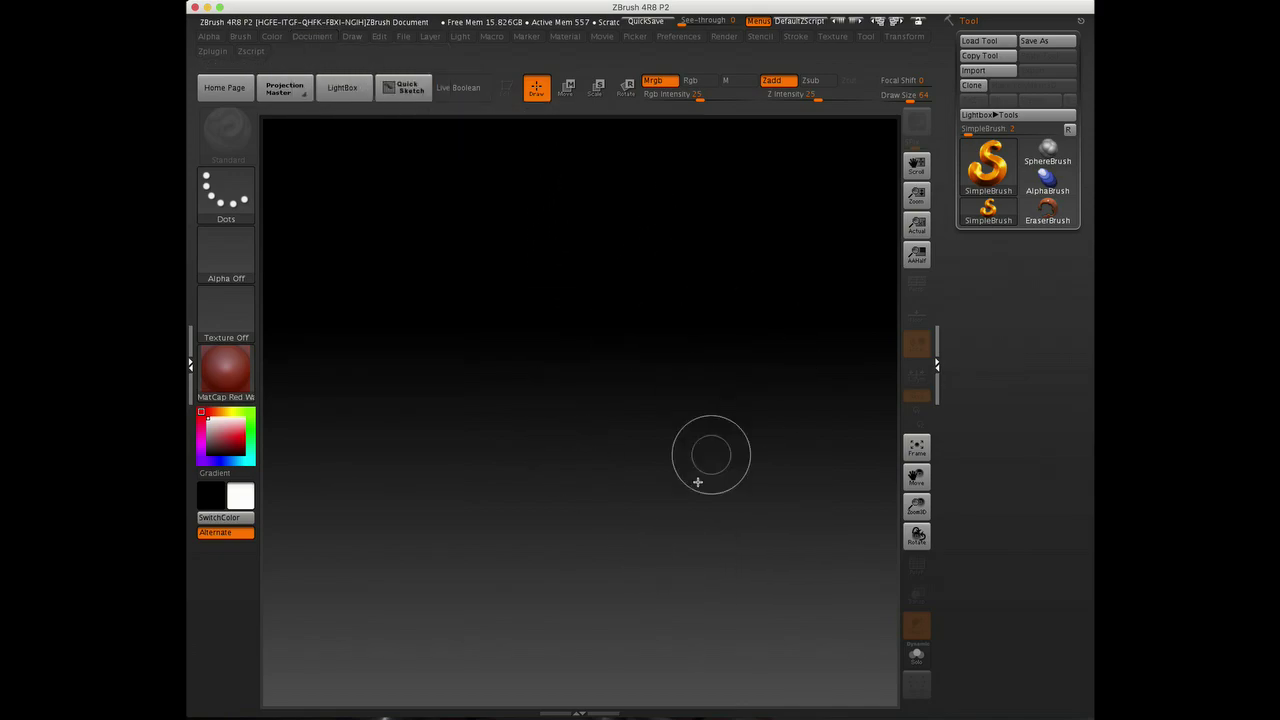
left_click(314, 38)
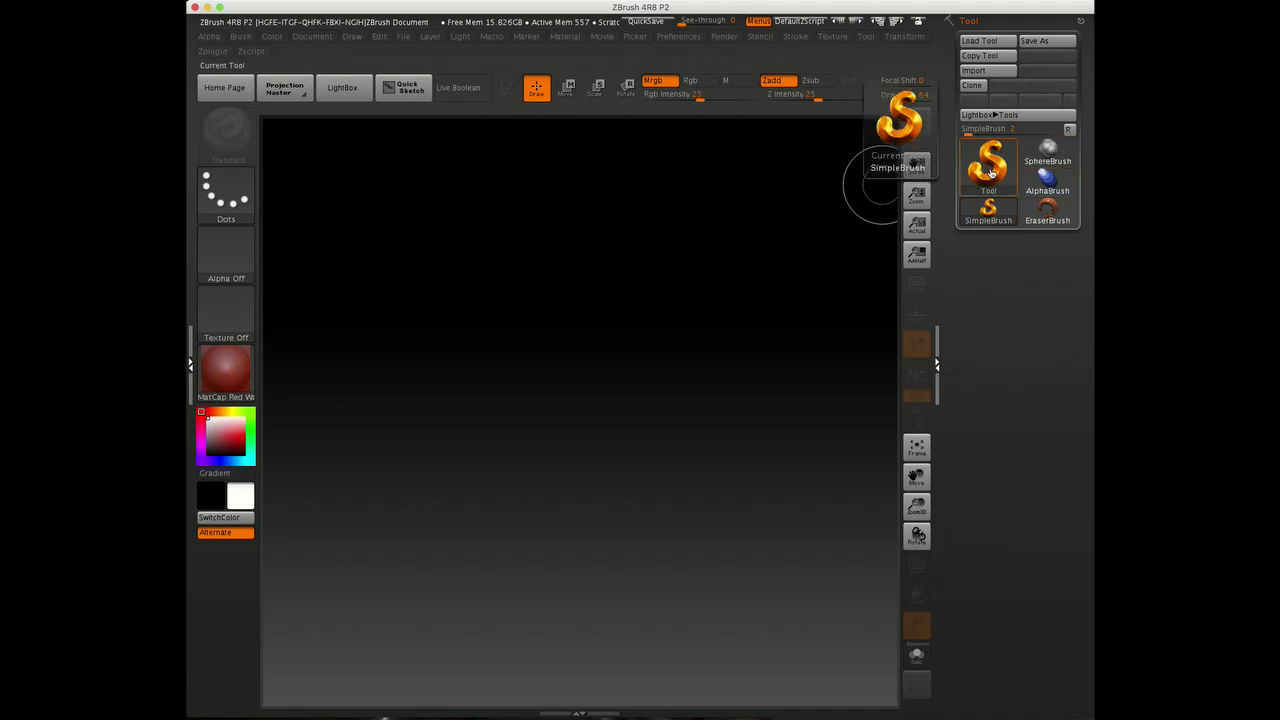
left_click(990, 173)
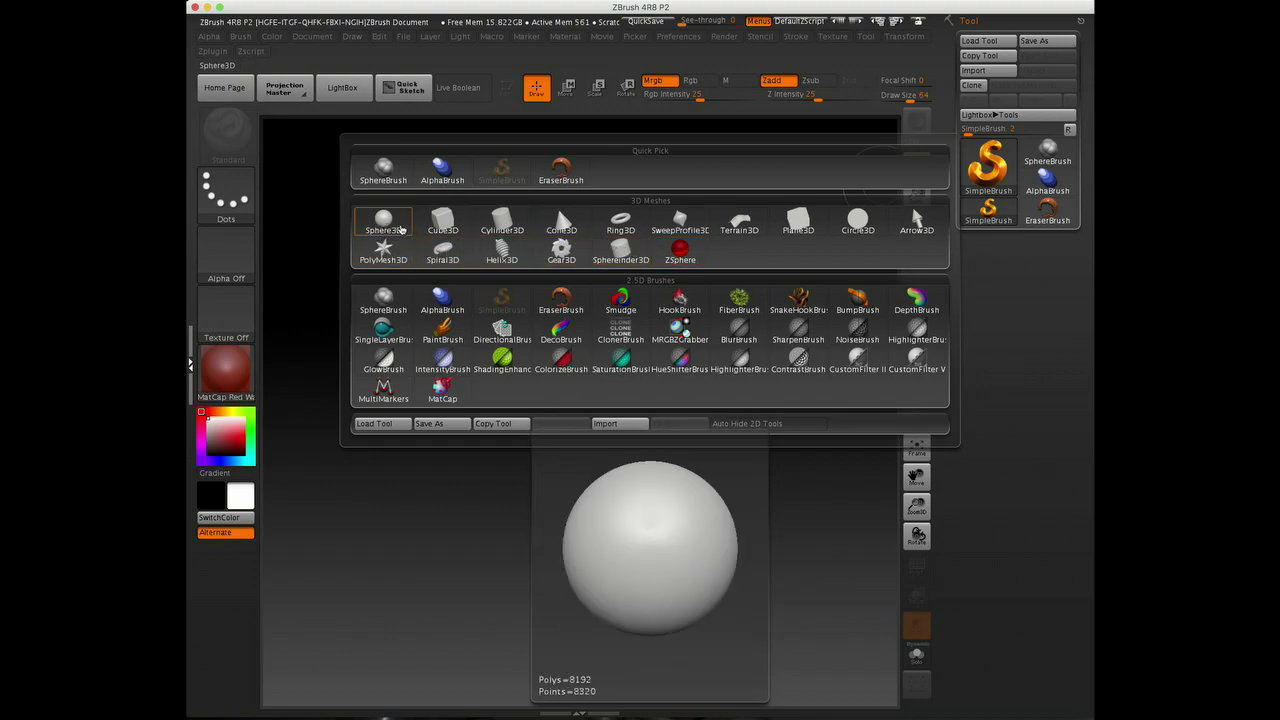
left_click(390, 221)
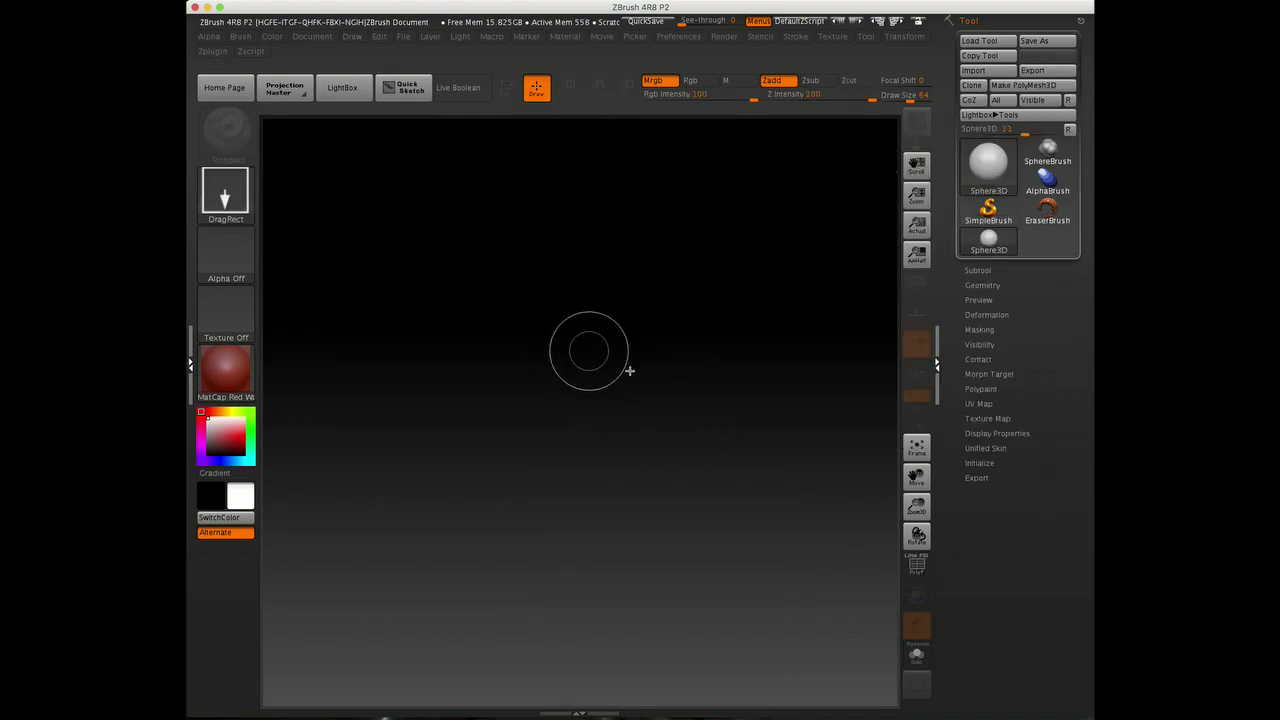
left_click_drag(446, 289, 613, 280)
key("t")
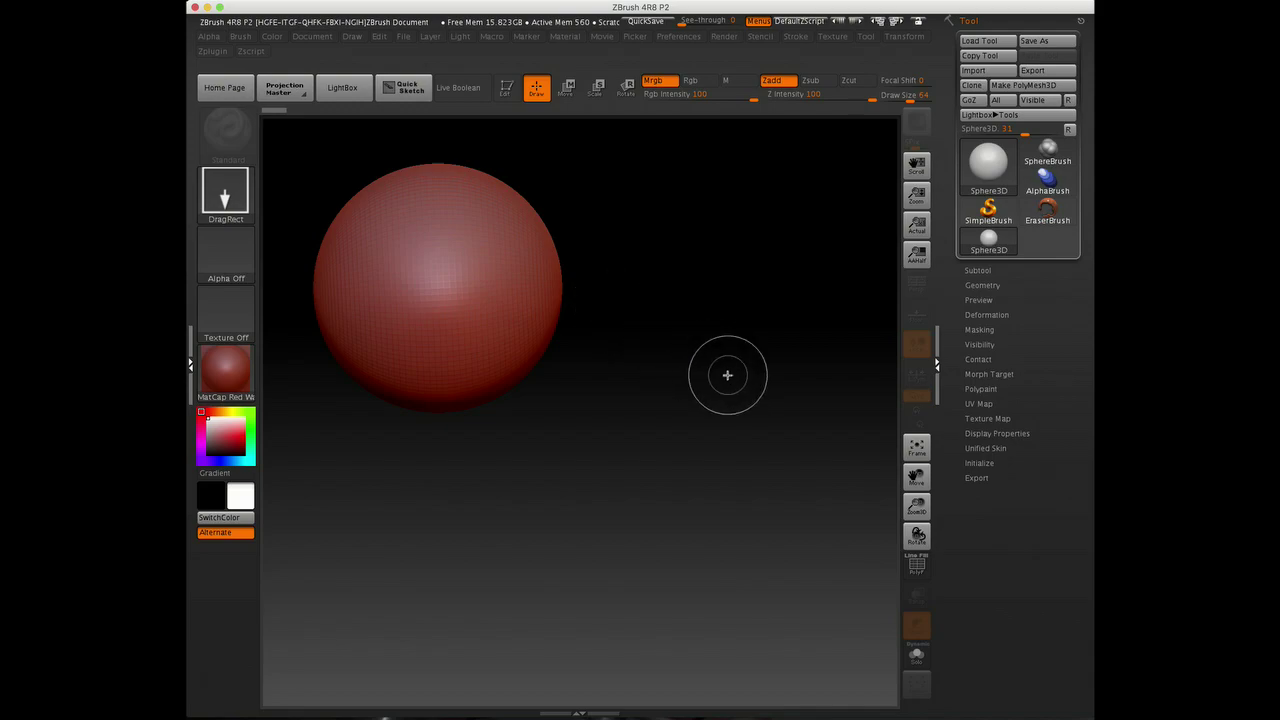
mouse_move(671, 309)
left_mouse_down()
mouse_move(677, 443)
mouse_move(600, 443)
left_mouse_up()
mouse_move(574, 366)
left_mouse_down()
mouse_move(591, 449)
mouse_move(514, 451)
mouse_move(474, 520)
mouse_move(478, 550)
left_mouse_up()
left_click_drag(790, 268, 809, 380)
left_click_drag(706, 368, 726, 457)
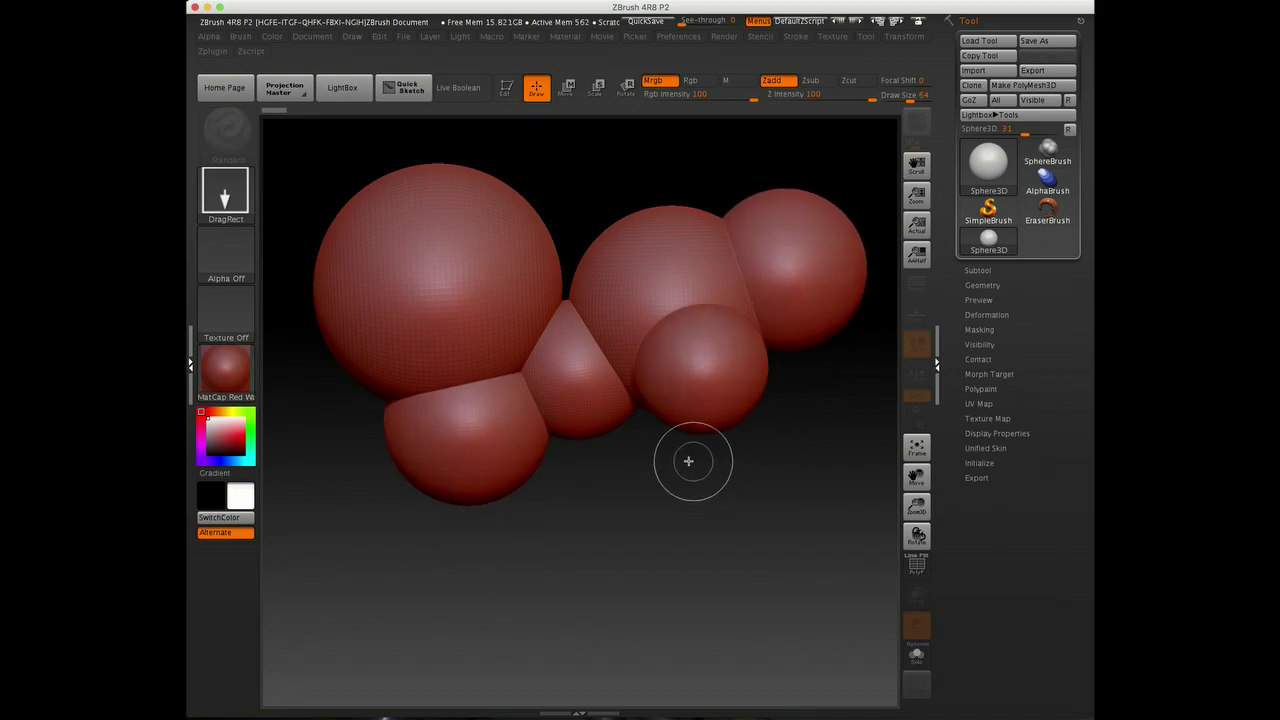
left_click_drag(620, 417, 641, 487)
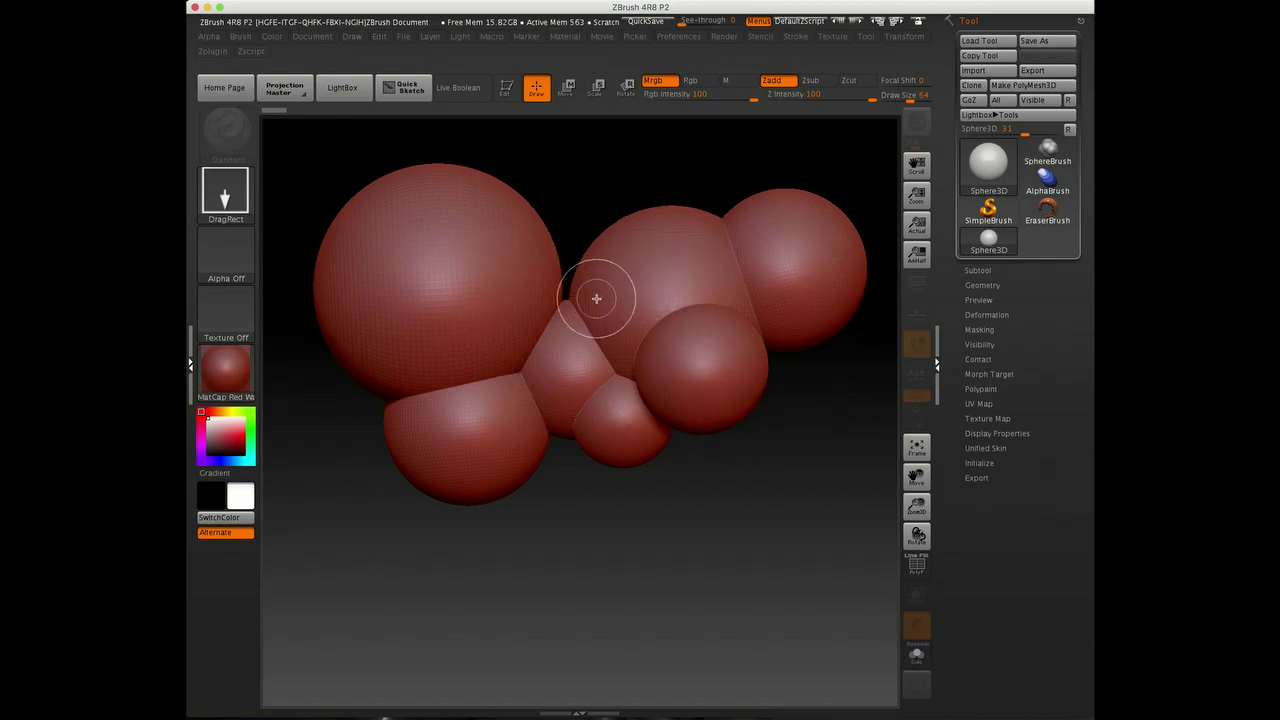
key("ctrl")
key("ctrl+n")
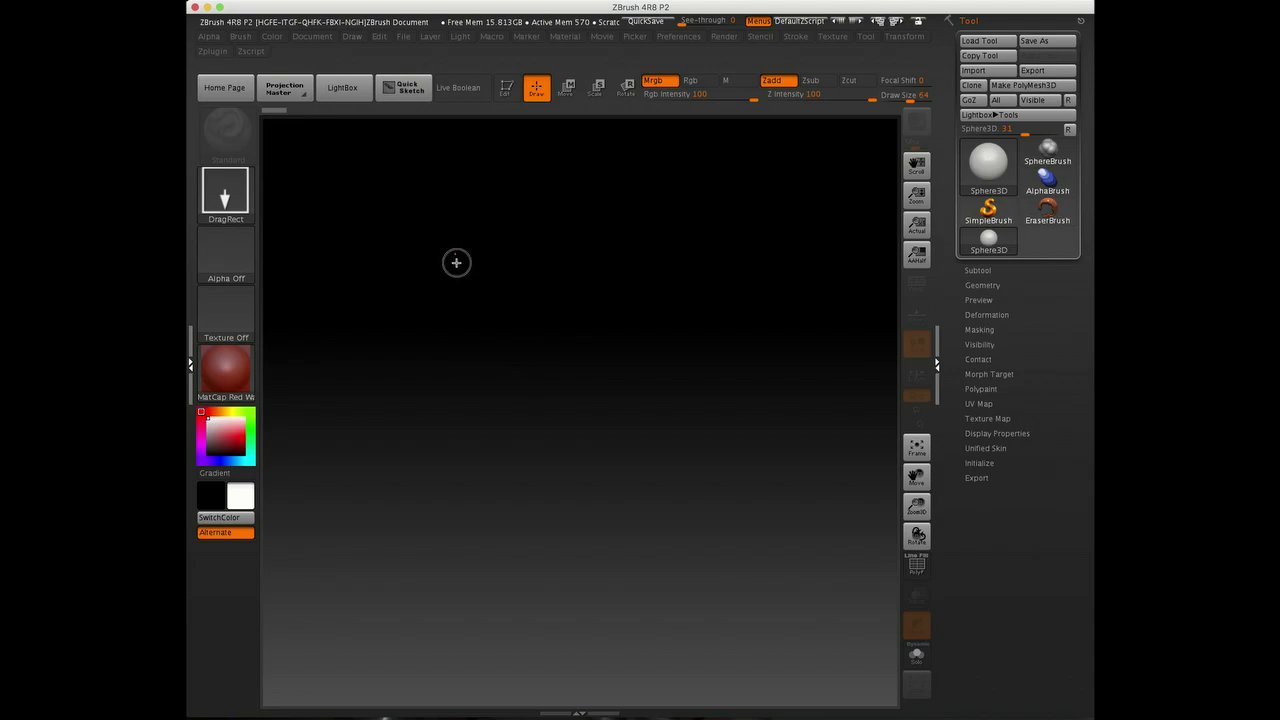
With Draw on, drag out five red spheres, then put the last into Edit mode as Sphere3D_1
left_click_drag(455, 255, 463, 435)
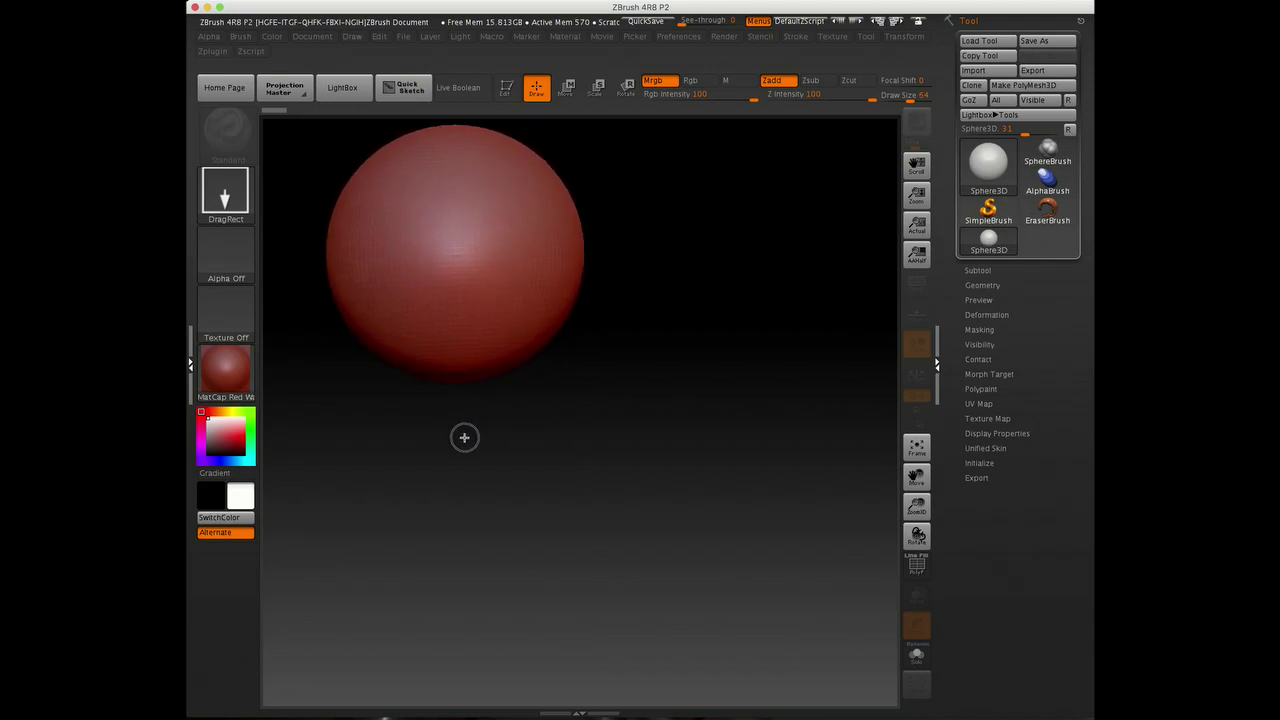
left_click(510, 90)
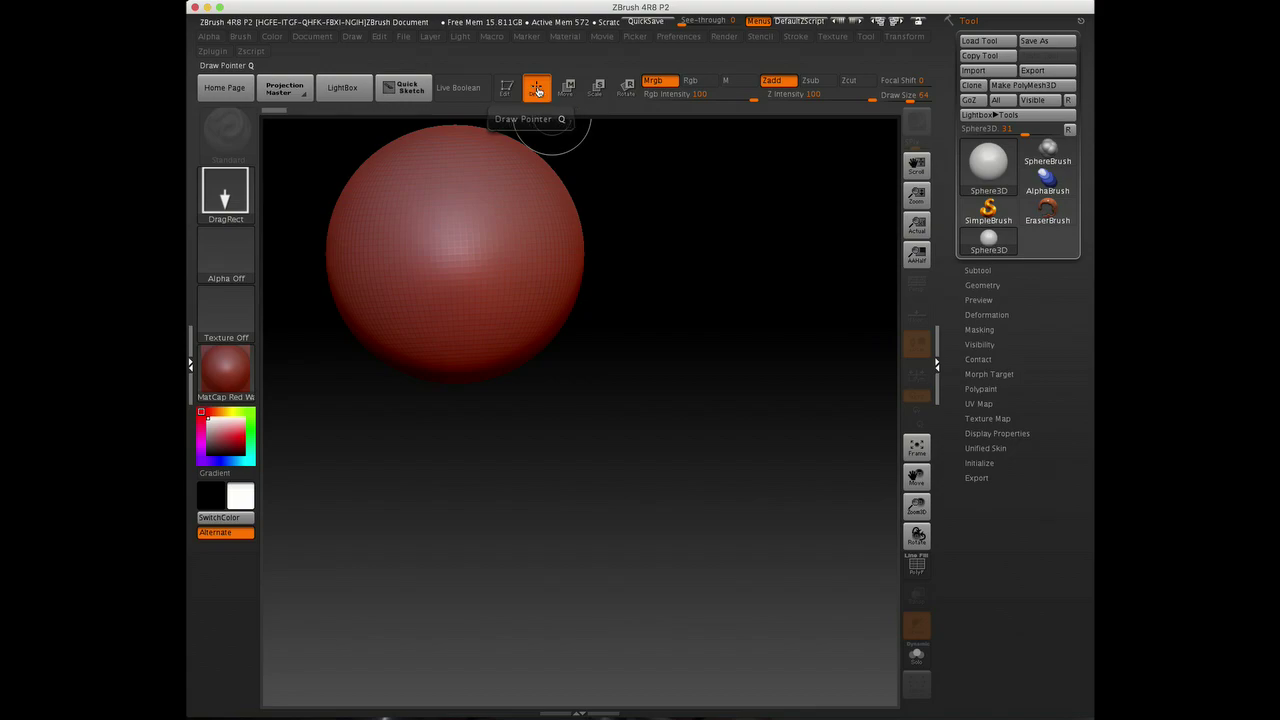
mouse_move(683, 254)
left_mouse_down()
mouse_move(699, 377)
mouse_move(764, 467)
left_mouse_up()
left_click_drag(800, 367, 757, 523)
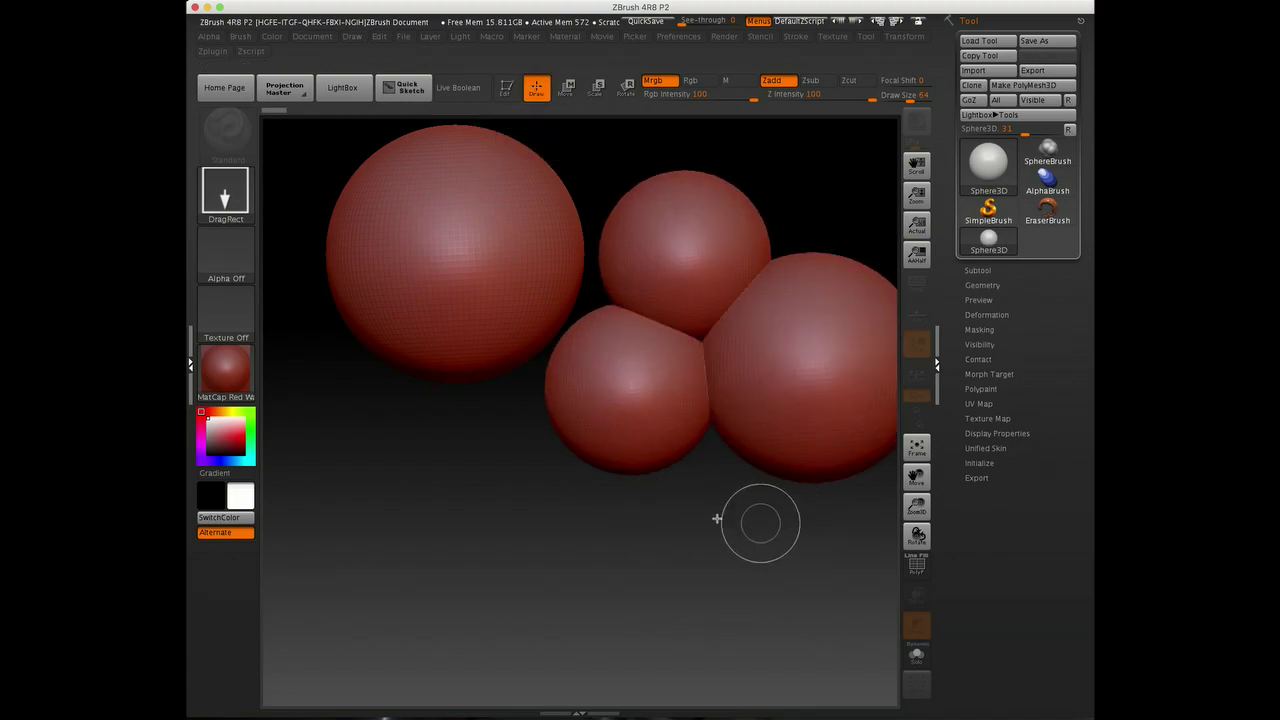
left_click_drag(457, 415, 466, 525)
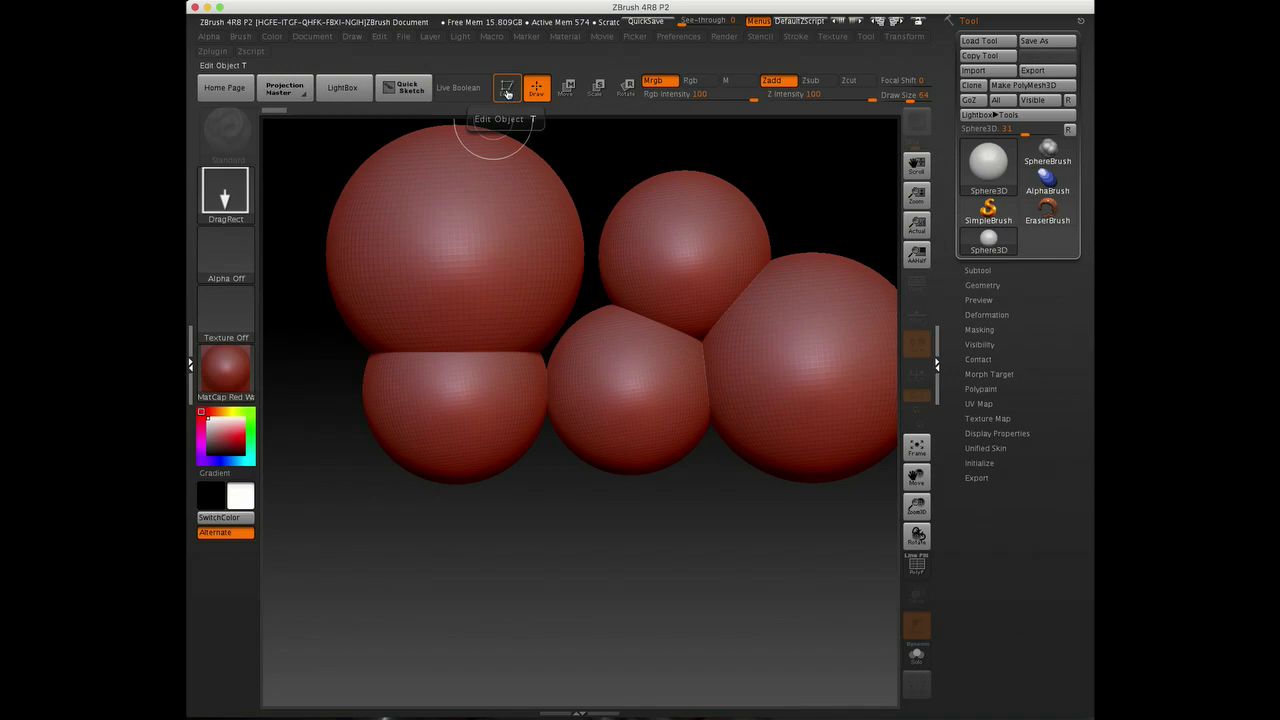
left_click(507, 92)
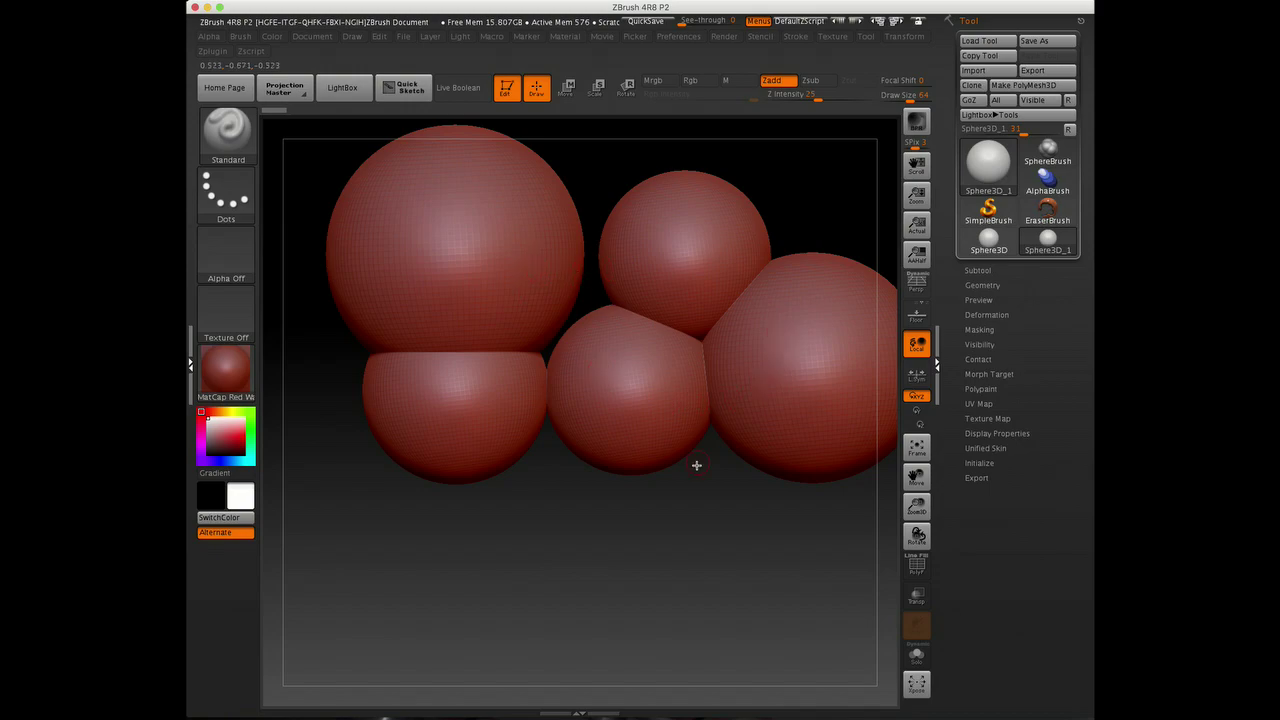
Remove the four extra spheres, leaving only the editable Sphere3D_1
key("ctrl")
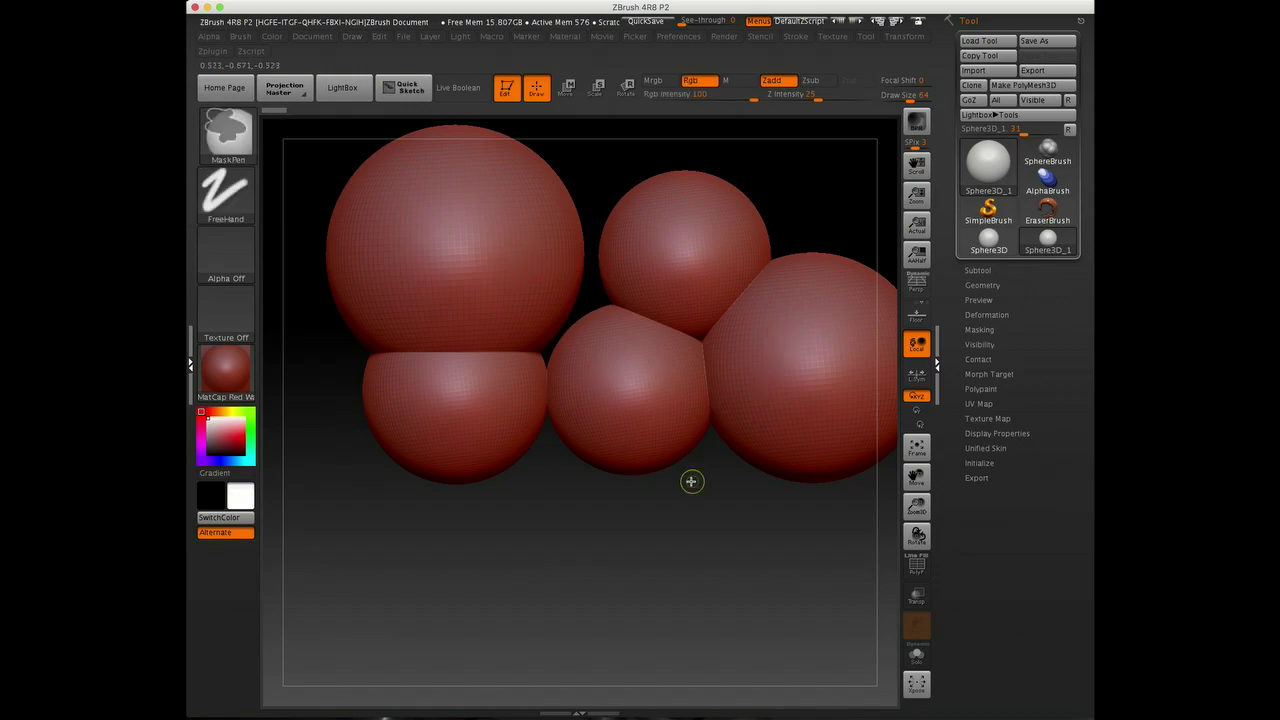
key("ctrl+z")
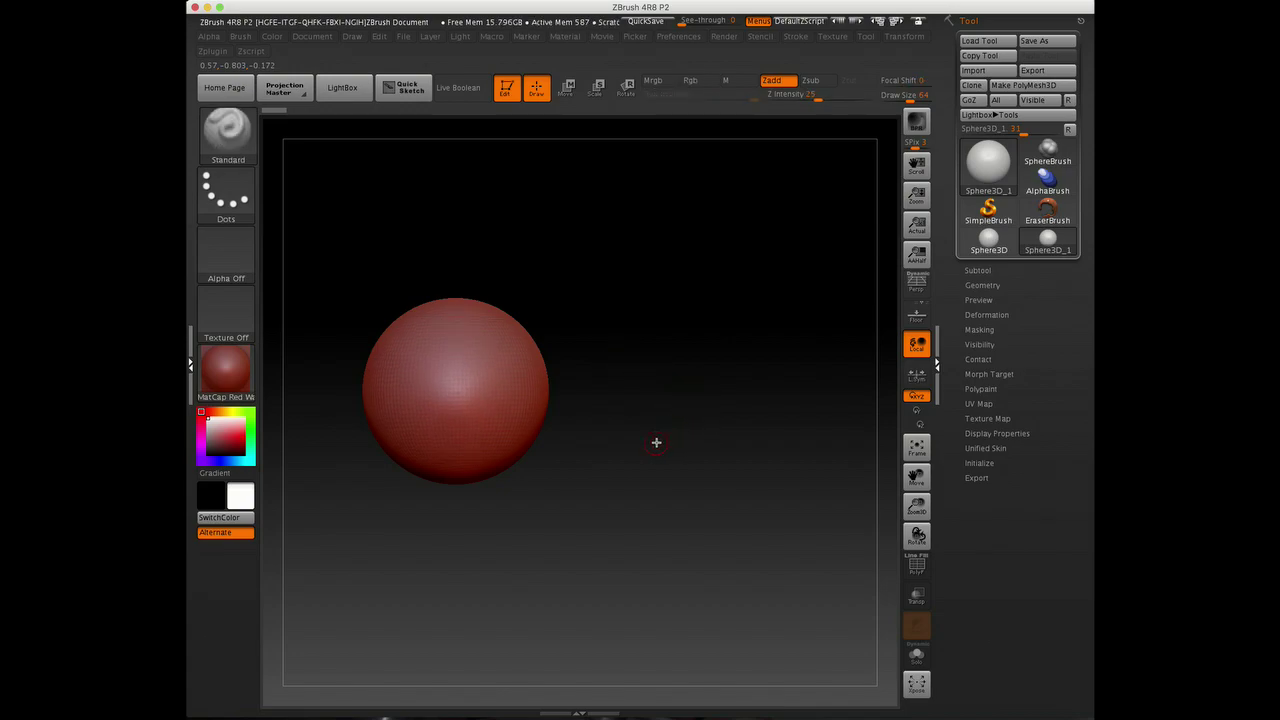
Pan the view so the red sphere moves toward the canvas centre
mouse_move(640, 453)
left_mouse_down("alt")
mouse_move(677, 463)
mouse_move(714, 391)
mouse_move(767, 463)
mouse_move(737, 420)
mouse_move(717, 466)
mouse_move(732, 430)
mouse_move(674, 483)
mouse_move(690, 456)
mouse_move(750, 455)
left_mouse_up("alt")
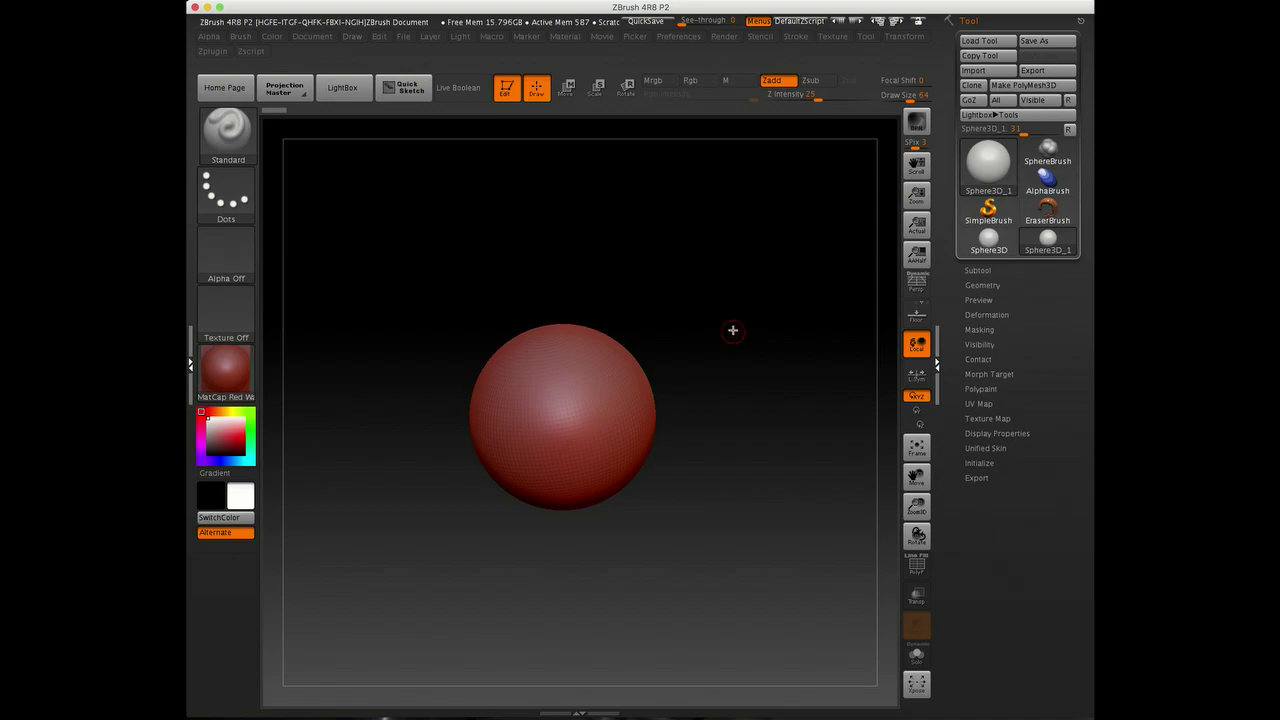
Pan the sphere lower, then zoom in until it fills most of the canvas
mouse_move(724, 322)
left_mouse_down("alt")
mouse_move(694, 274)
mouse_move(811, 366)
mouse_move(634, 203)
mouse_move(733, 365)
mouse_move(749, 237)
mouse_move(571, 217)
mouse_move(737, 414)
mouse_move(744, 215)
mouse_move(731, 331)
mouse_move(700, 257)
left_mouse_up("alt")
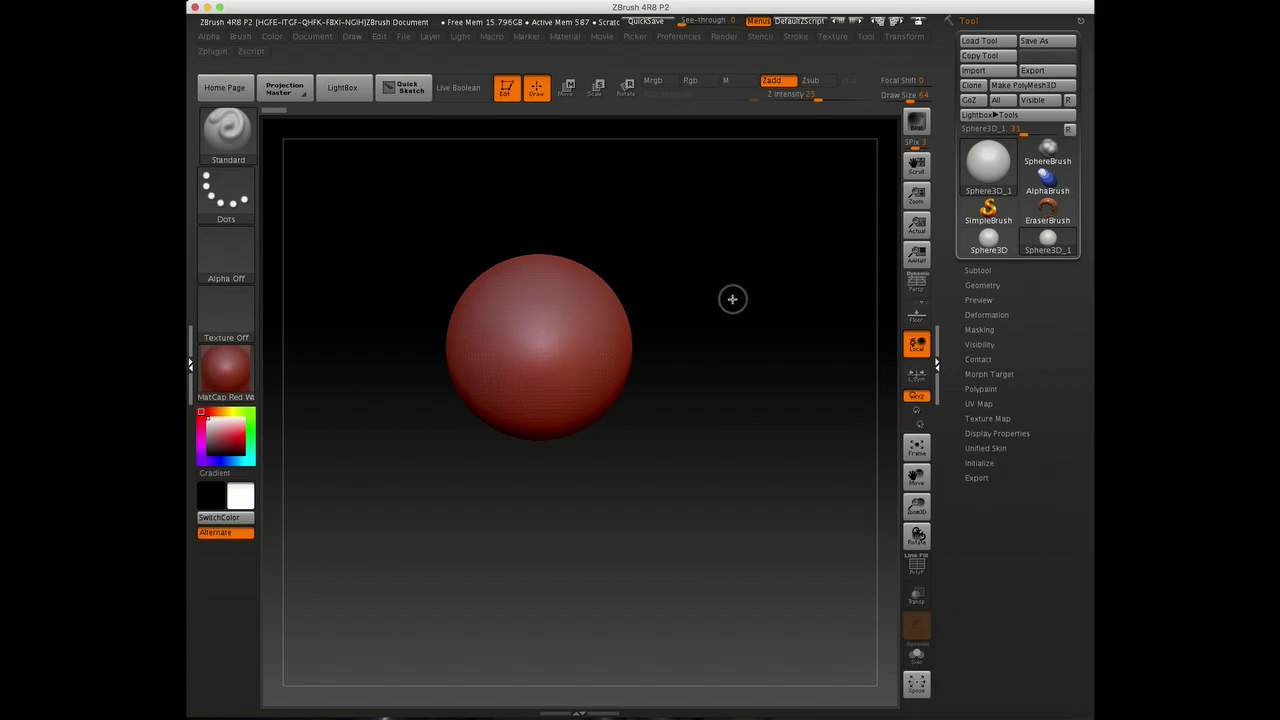
mouse_move(723, 287)
left_mouse_down("alt")
mouse_move(723, 337)
mouse_move(709, 349)
left_mouse_up("alt")
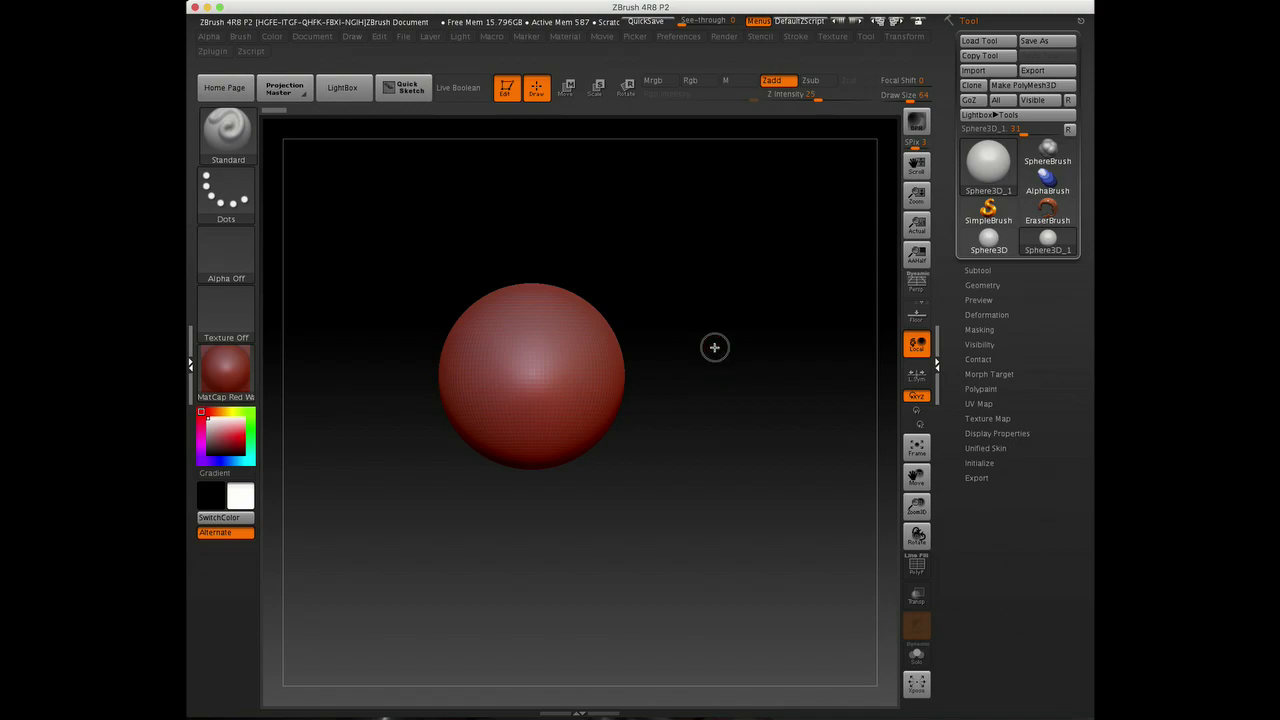
mouse_move(714, 347)
left_mouse_down("alt")
mouse_move(833, 350)
mouse_move(818, 380)
mouse_move(857, 374)
mouse_move(783, 371)
mouse_move(857, 374)
mouse_move(813, 370)
left_mouse_up("alt")
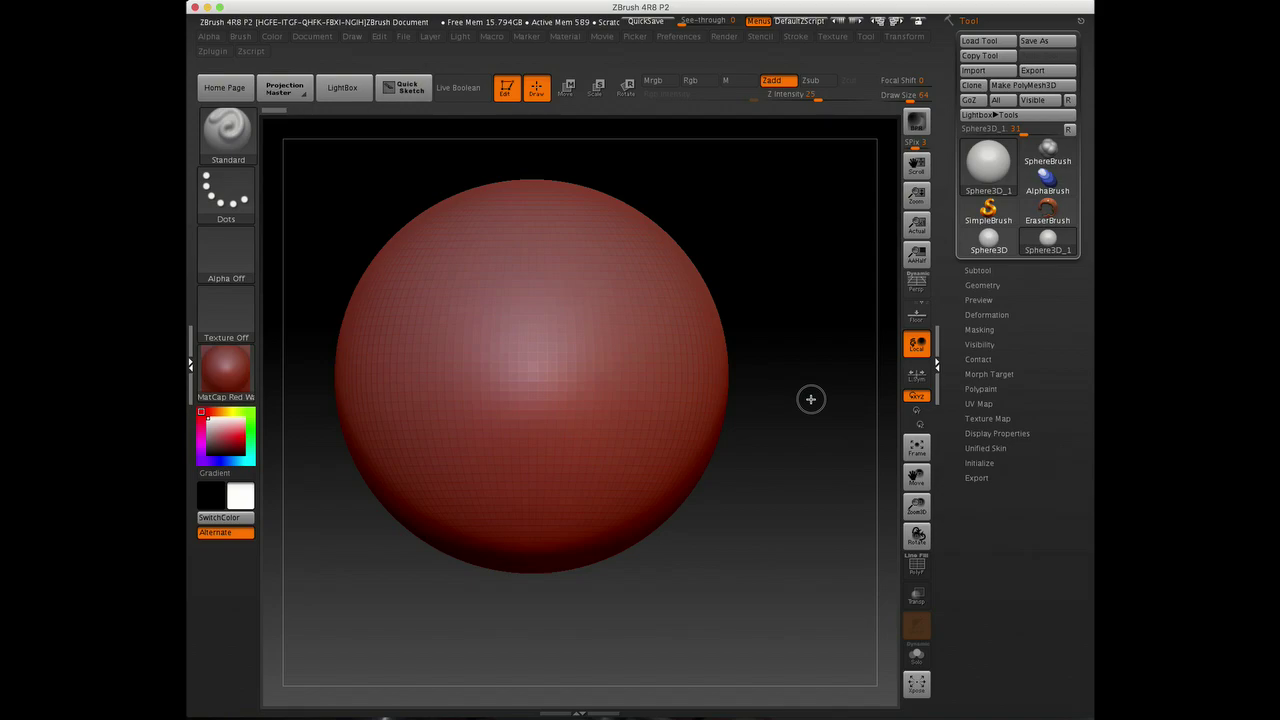
Orbit close over the sphere's surface and zoom out and back in, ending with it large
mouse_move(811, 399)
left_mouse_down("alt")
mouse_move(749, 431)
mouse_move(649, 454)
mouse_move(779, 440)
mouse_move(617, 437)
mouse_move(724, 431)
mouse_move(704, 419)
mouse_move(979, 466)
left_mouse_up("alt")
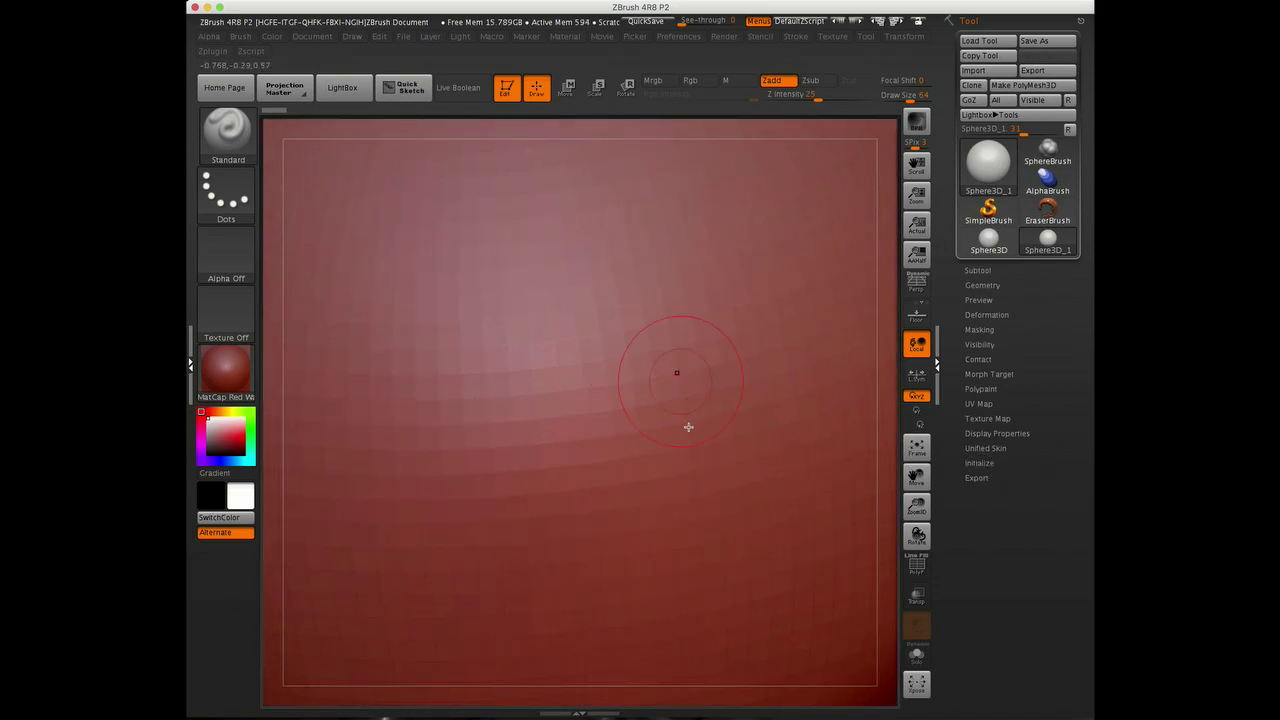
left_click_drag(619, 332, 768, 158)
mouse_move(888, 455)
left_mouse_down()
mouse_move(734, 469)
mouse_move(883, 469)
left_mouse_up()
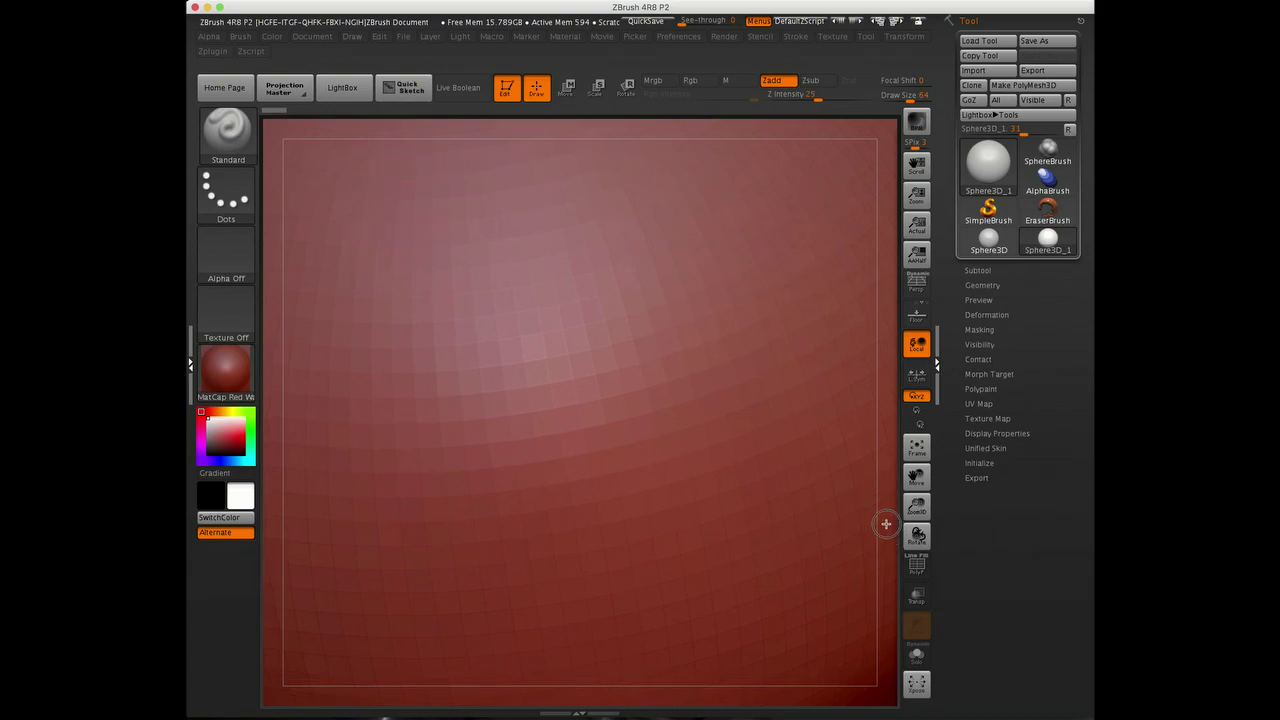
mouse_move(886, 523)
left_mouse_down("alt")
mouse_move(874, 331)
mouse_move(886, 521)
left_mouse_up("alt")
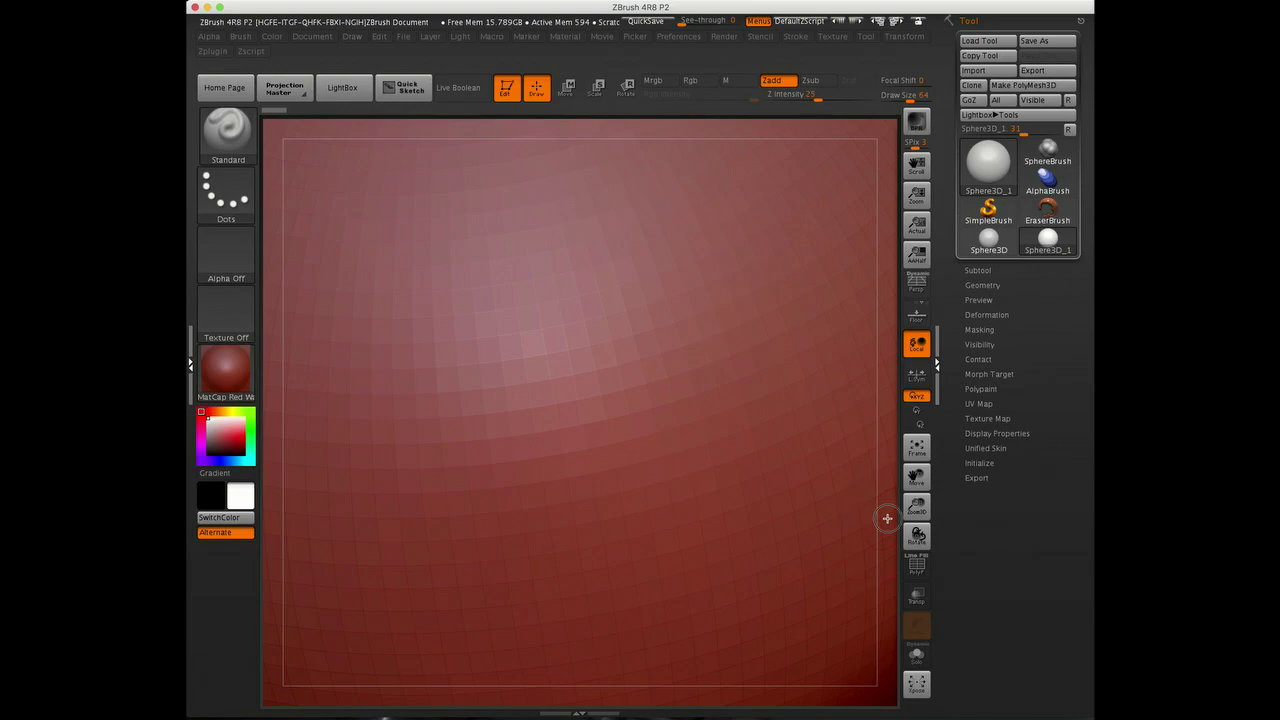
mouse_move(887, 518)
left_mouse_down()
mouse_move(848, 409)
mouse_move(889, 468)
mouse_move(826, 349)
mouse_move(894, 446)
mouse_move(878, 409)
left_mouse_up()
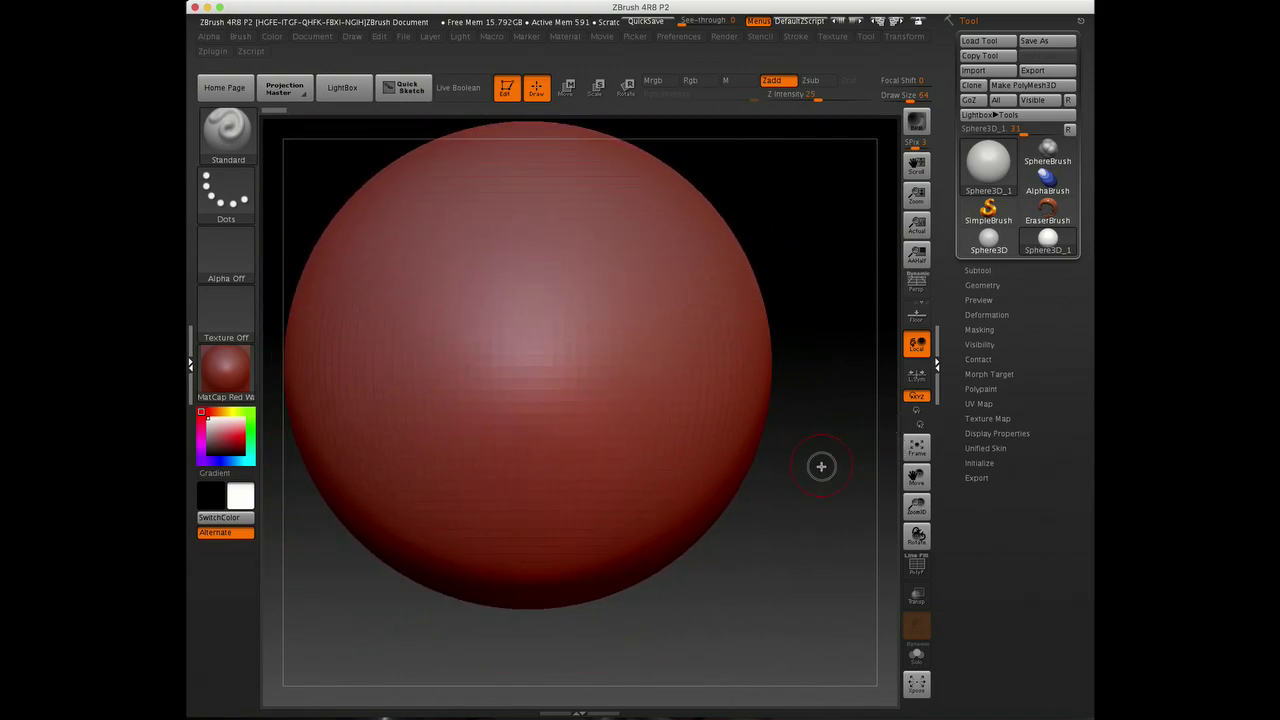
Orbit the sphere, frame it with F, zoom out and in, then divide its mesh with Ctrl+D
mouse_move(821, 466)
left_mouse_down("alt")
mouse_move(834, 489)
mouse_move(823, 497)
mouse_move(869, 494)
left_mouse_up("alt")
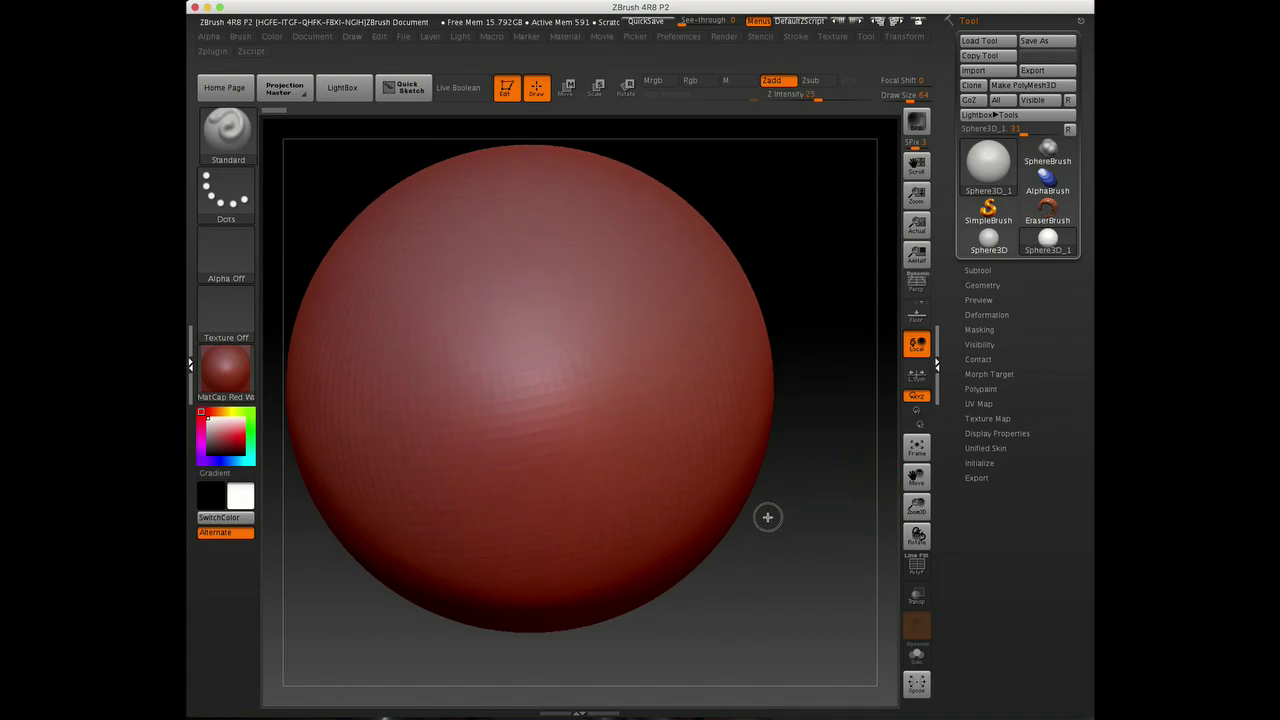
mouse_move(874, 486)
left_mouse_down()
mouse_move(809, 494)
mouse_move(957, 517)
mouse_move(891, 491)
mouse_move(883, 509)
mouse_move(908, 512)
mouse_move(908, 483)
mouse_move(927, 495)
mouse_move(883, 480)
left_mouse_up()
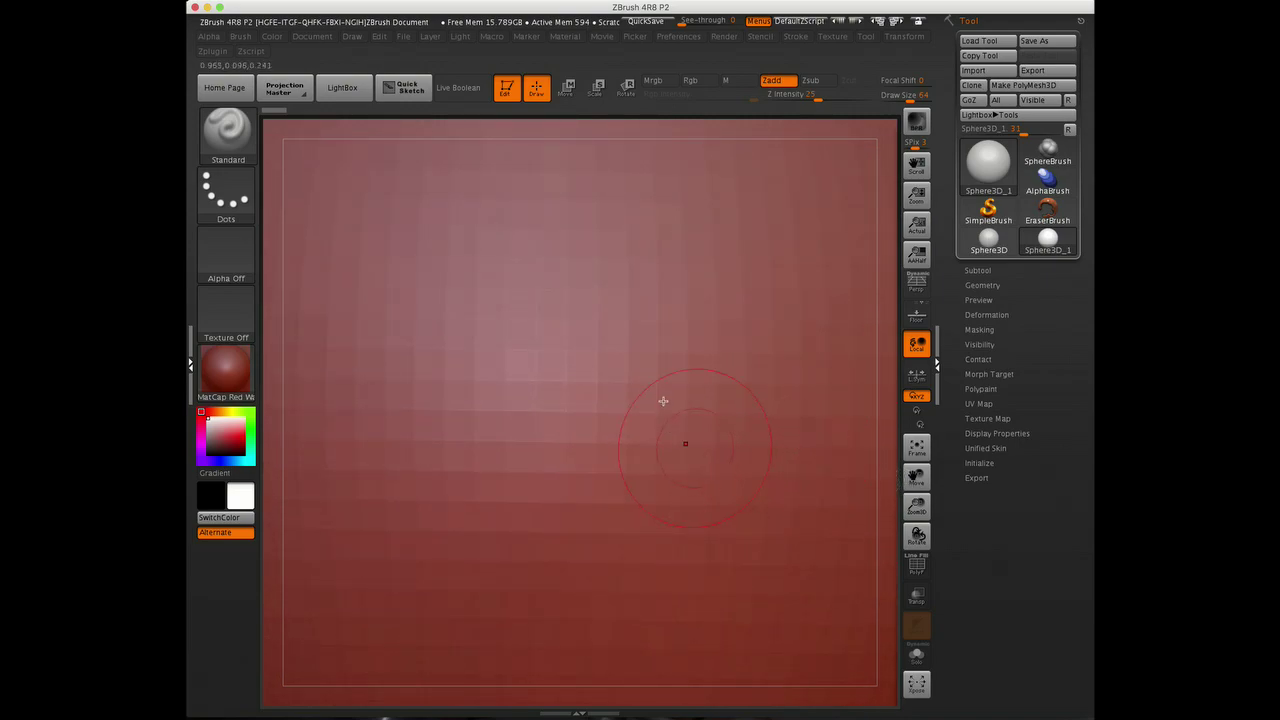
right_click_drag(563, 150, 772, 374)
key("f")
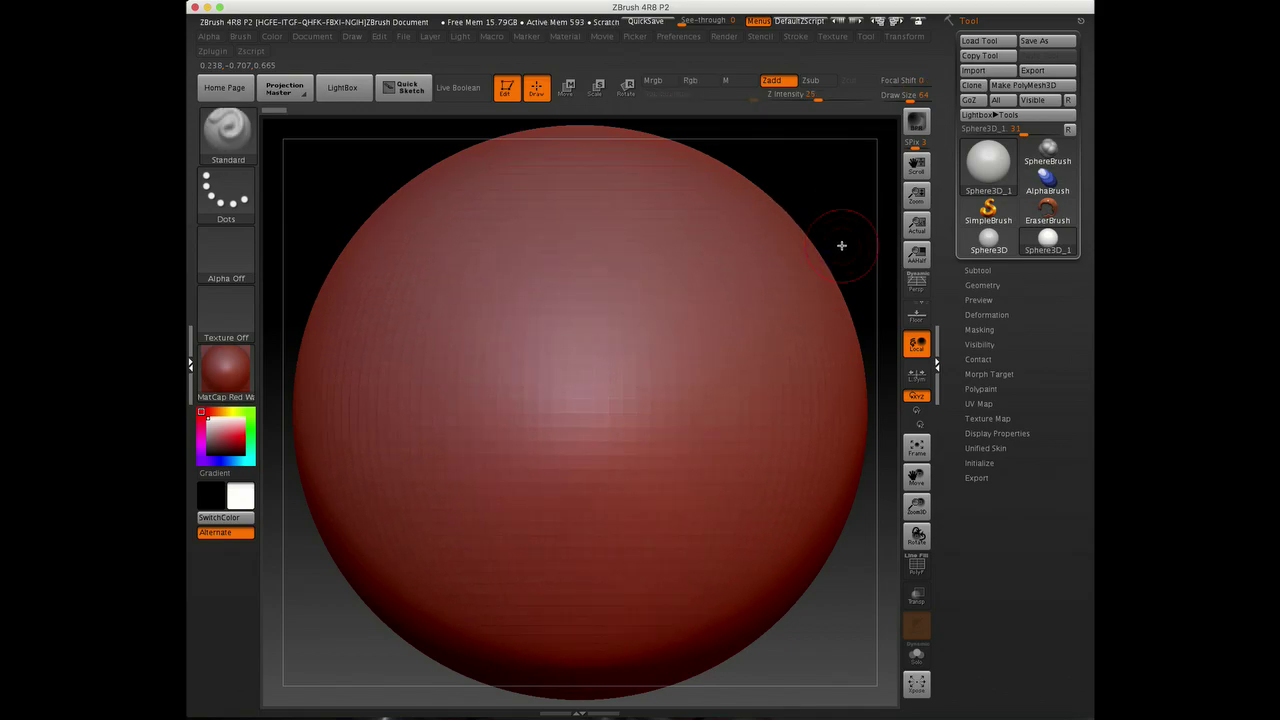
mouse_move(845, 250)
left_mouse_down("alt")
mouse_move(817, 246)
mouse_move(794, 277)
mouse_move(813, 294)
left_mouse_up("alt")
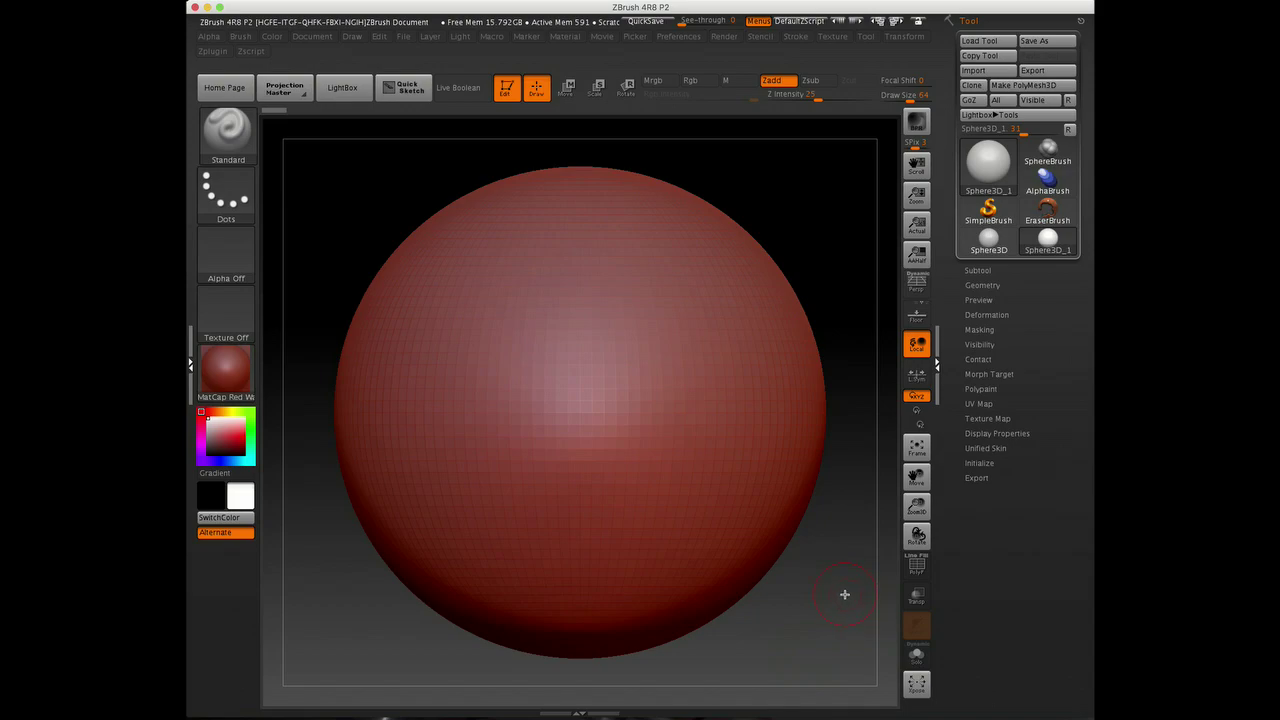
key("ctrl+d")
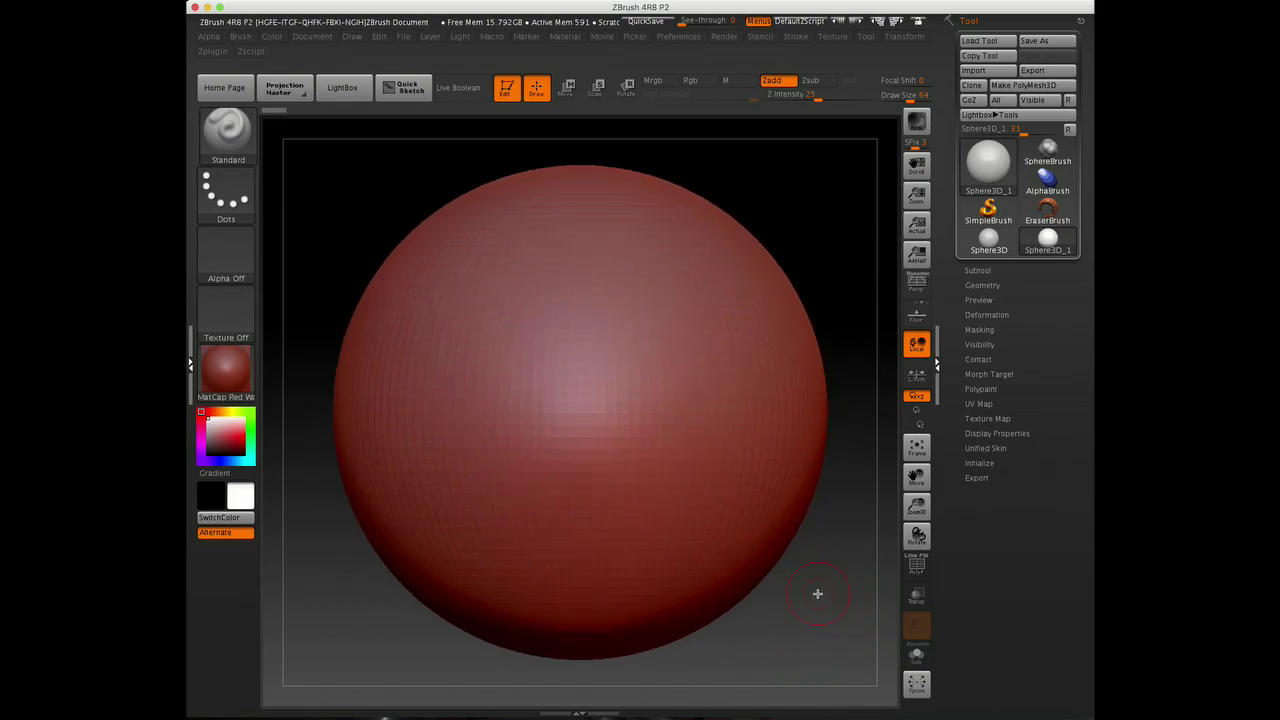
Zoom in on the sphere and turn on PolyFrame with Shift+F
scroll(817, 594, "up", 2)
scroll(818, 594, "up", 2)
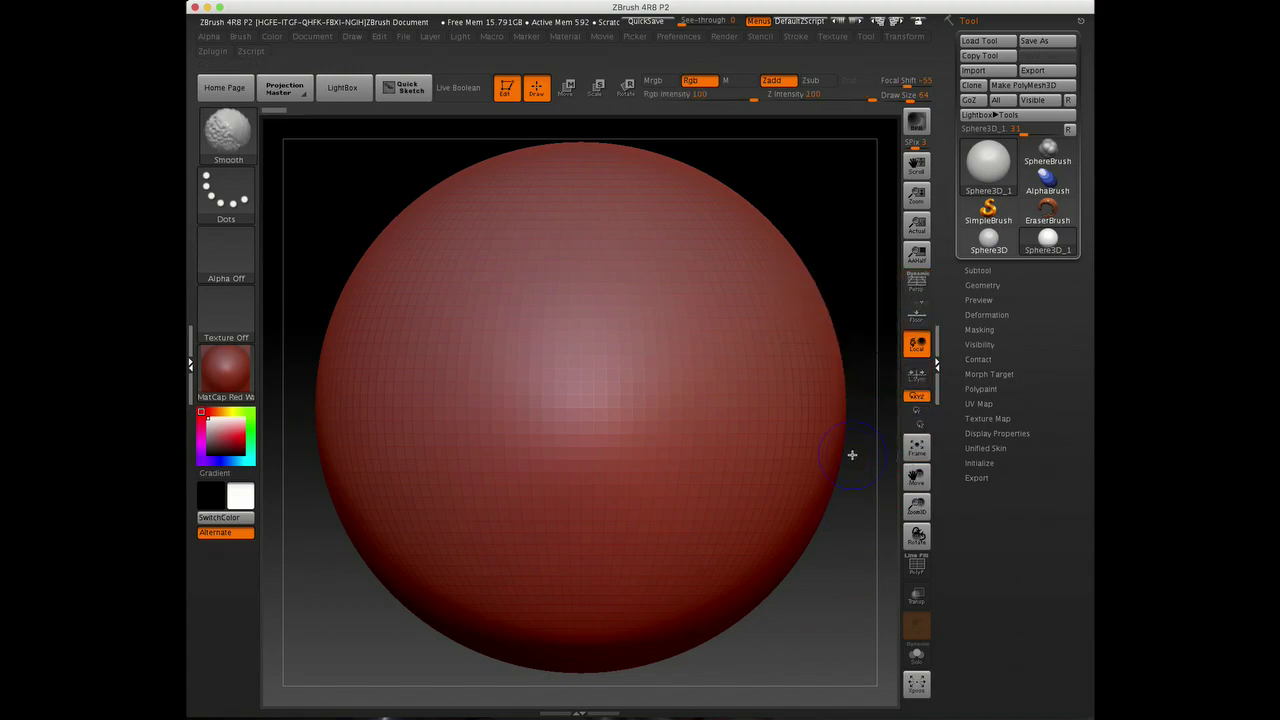
key("shift+f")
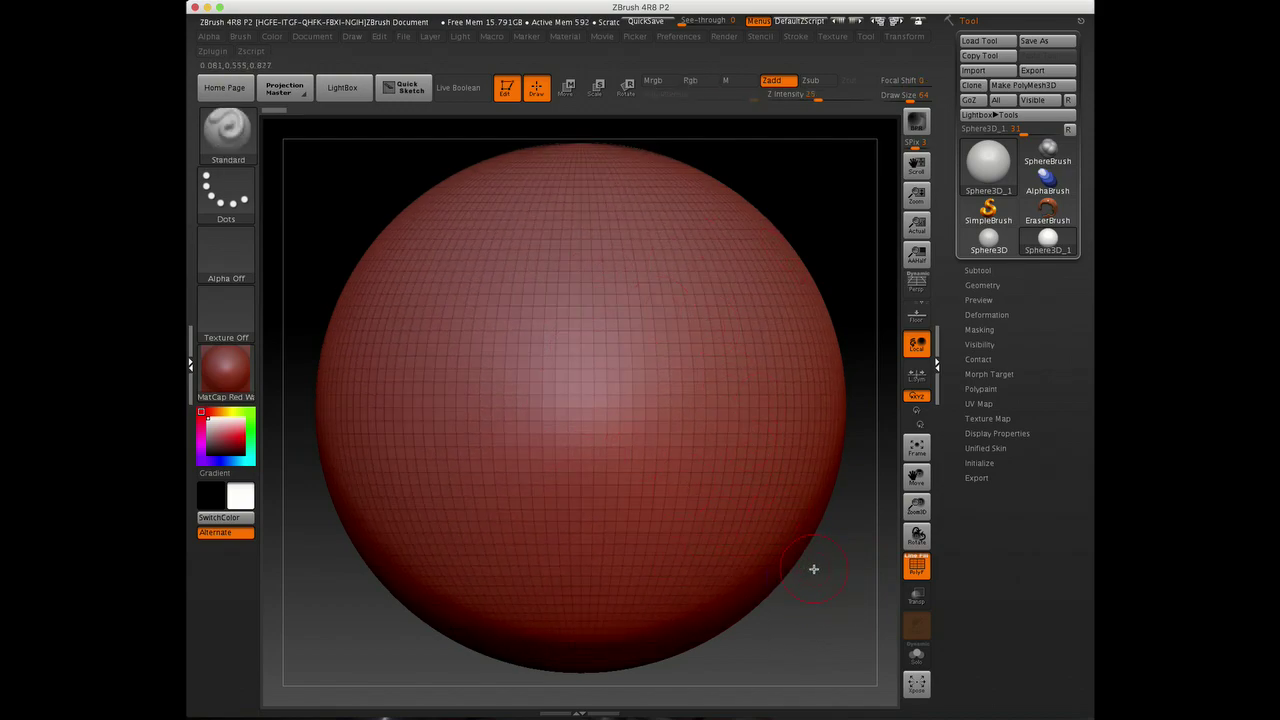
Orbit the wireframed sphere to view its top pole and back, then zoom in slightly
mouse_move(829, 586)
left_mouse_down()
mouse_move(800, 586)
mouse_move(820, 600)
mouse_move(825, 582)
left_mouse_up()
left_click_drag(808, 594, 855, 595)
left_click_drag(829, 583, 840, 394)
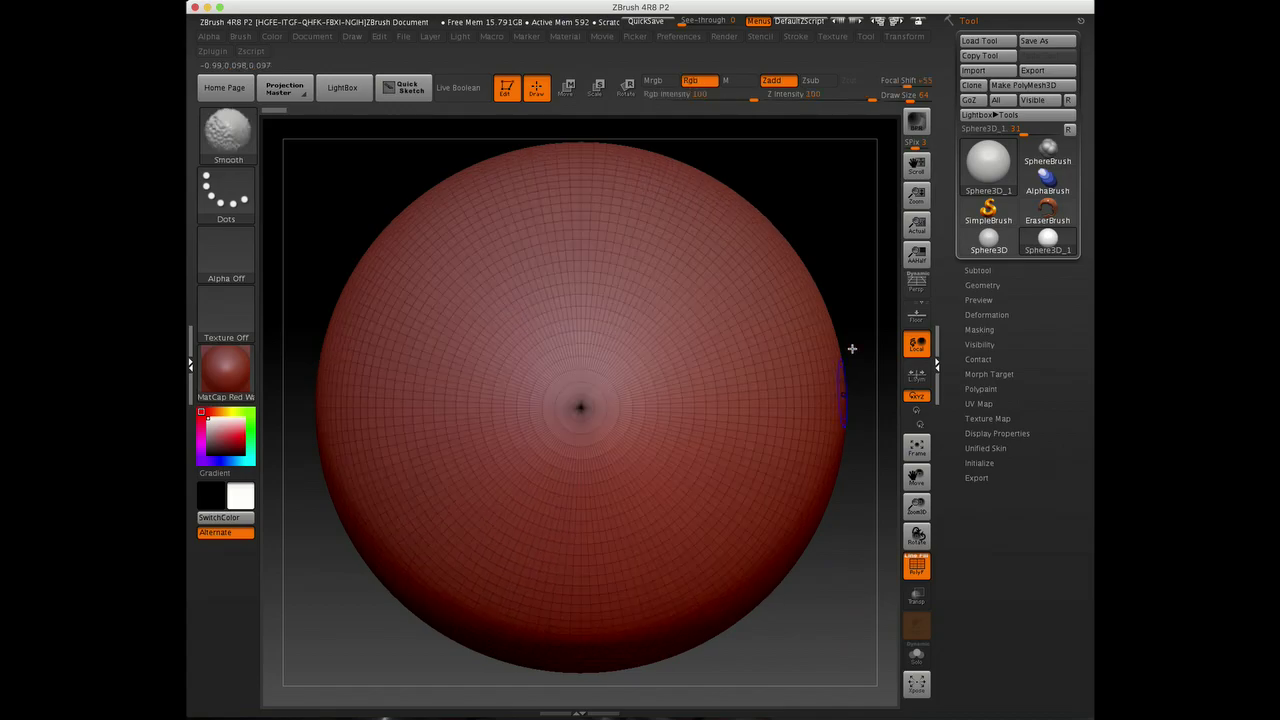
mouse_move(849, 346)
left_mouse_down()
mouse_move(849, 274)
mouse_move(839, 536)
left_mouse_up()
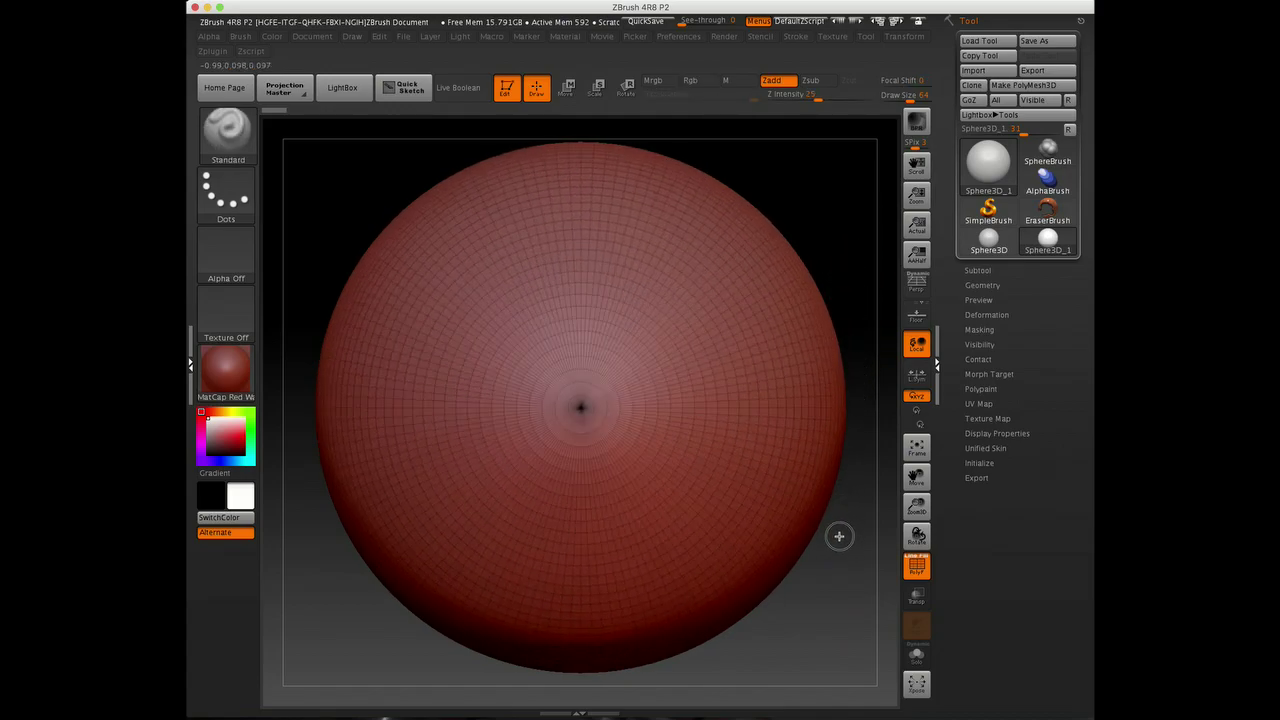
left_click_drag(830, 602, 834, 460)
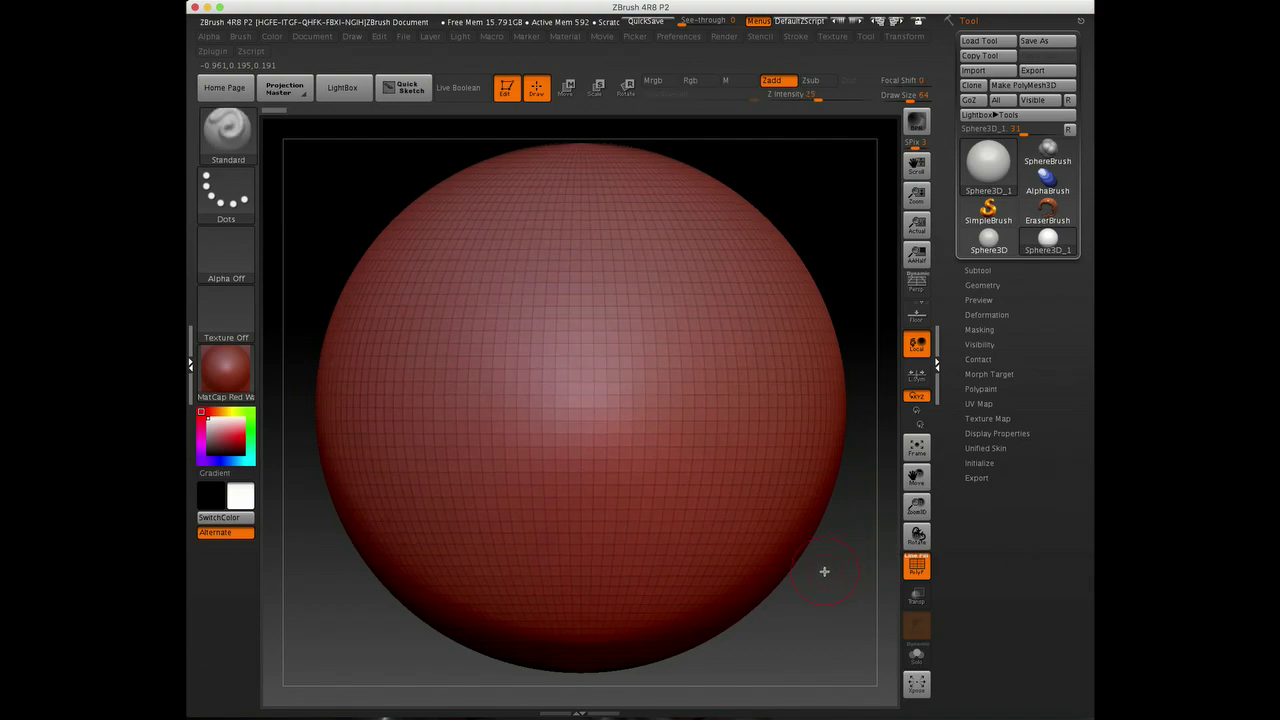
scroll(824, 571, "up", 2)
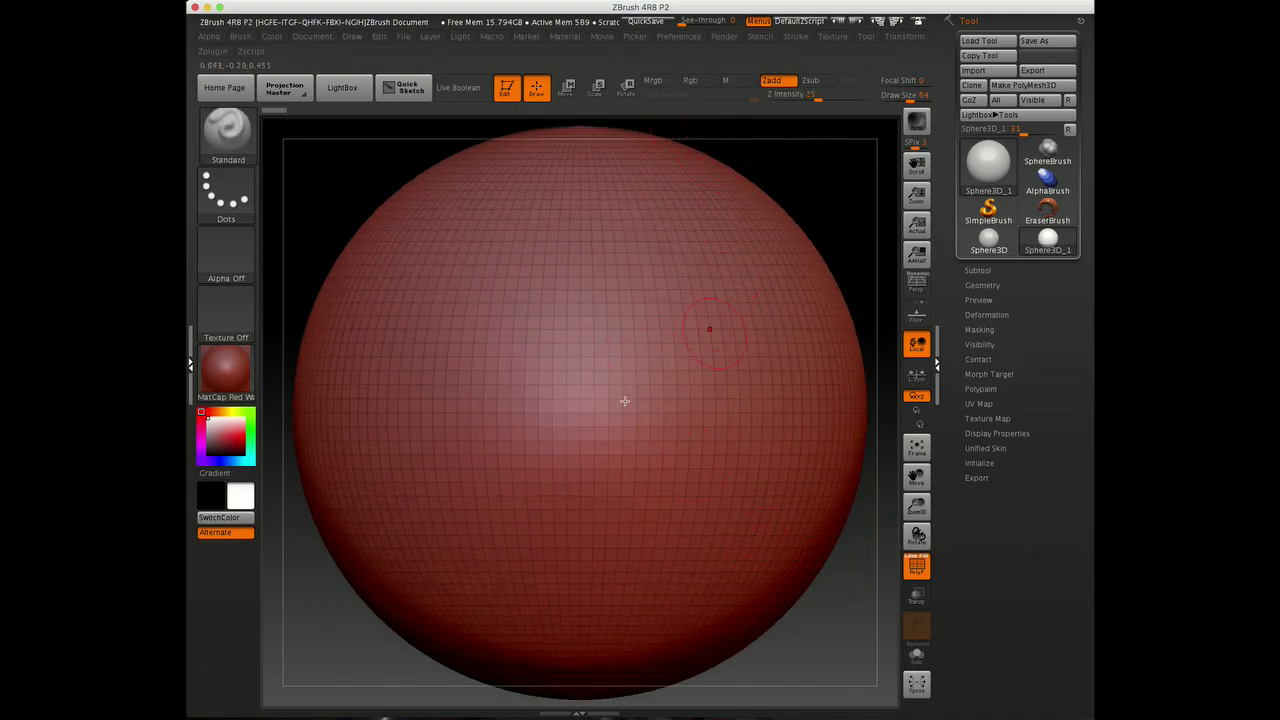